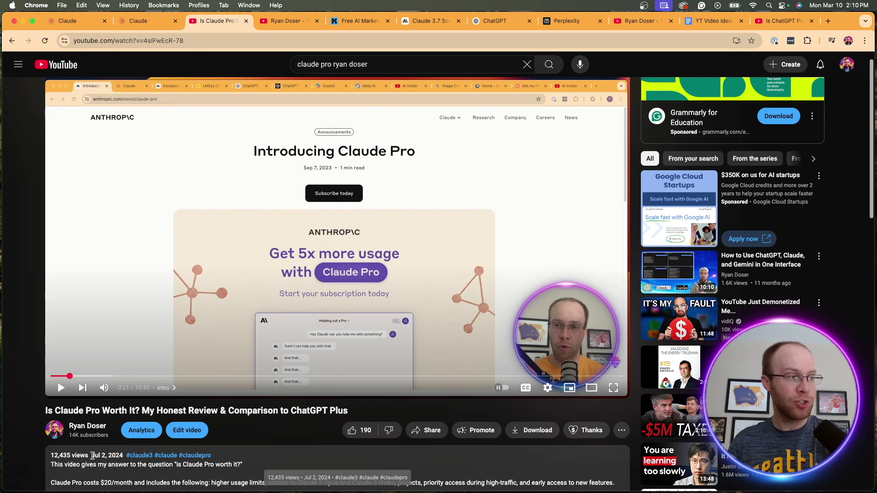
# Step: Bring up the Free AI Marketing Essentials Guide sign-up page and highlight its heading
pyautogui.scroll(1, 242, 453)
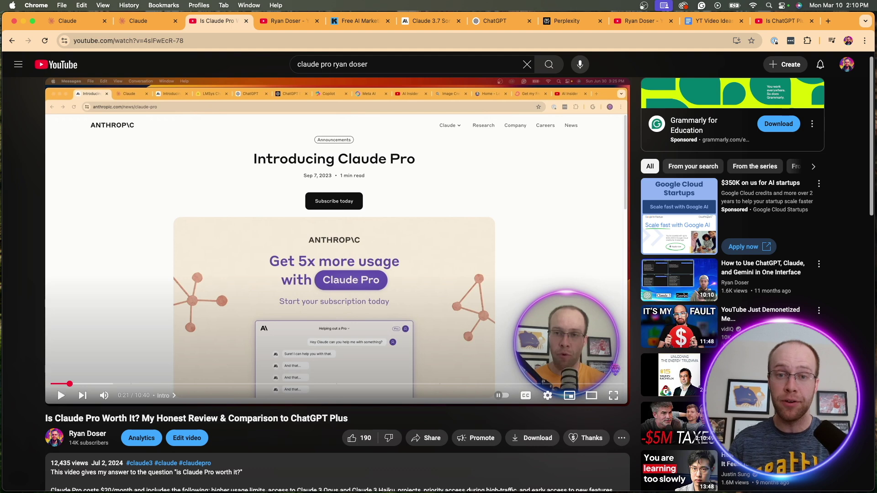
pyautogui.hotkey('ctrl', 'Tab')
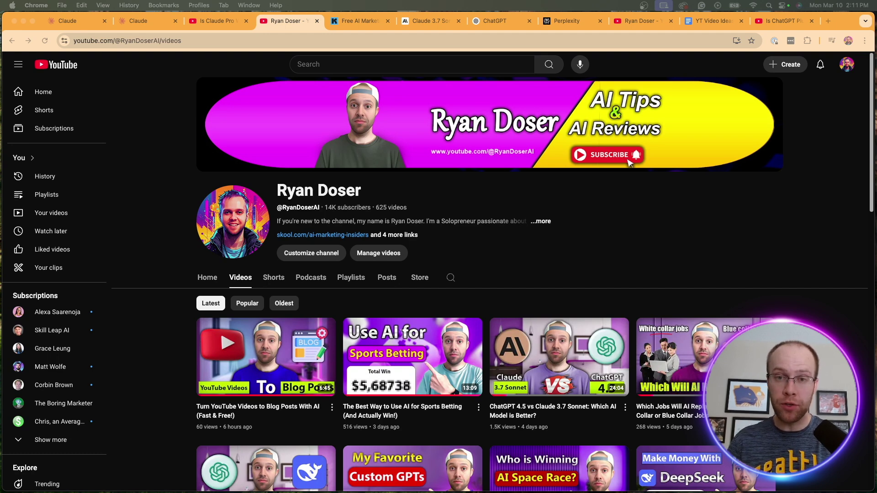
pyautogui.click(363, 19)
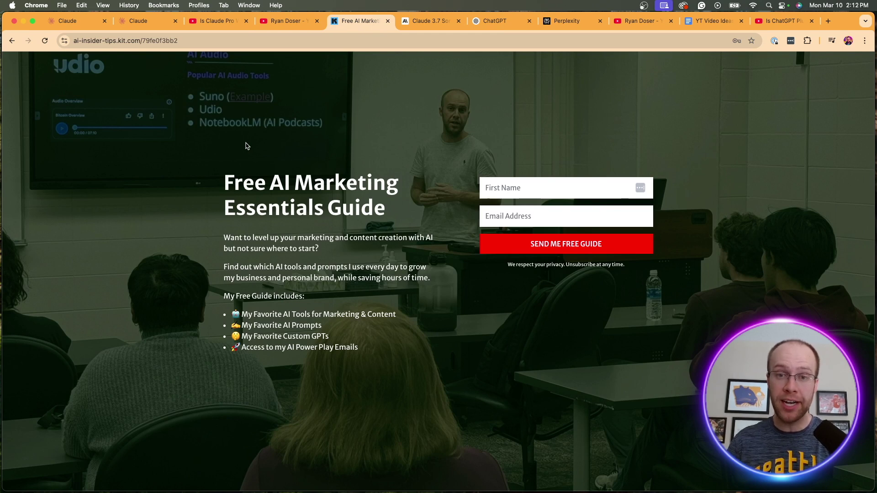
pyautogui.moveTo(225, 182); pyautogui.dragTo(391, 207)
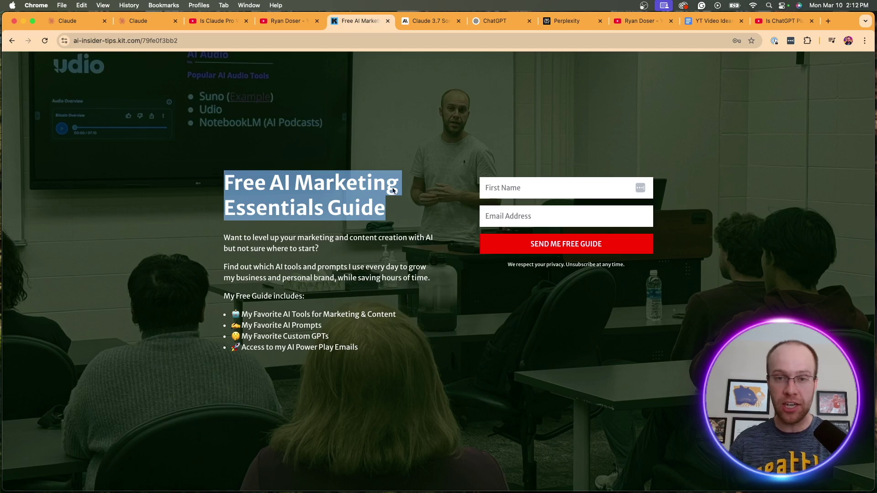
pyautogui.click(382, 114)
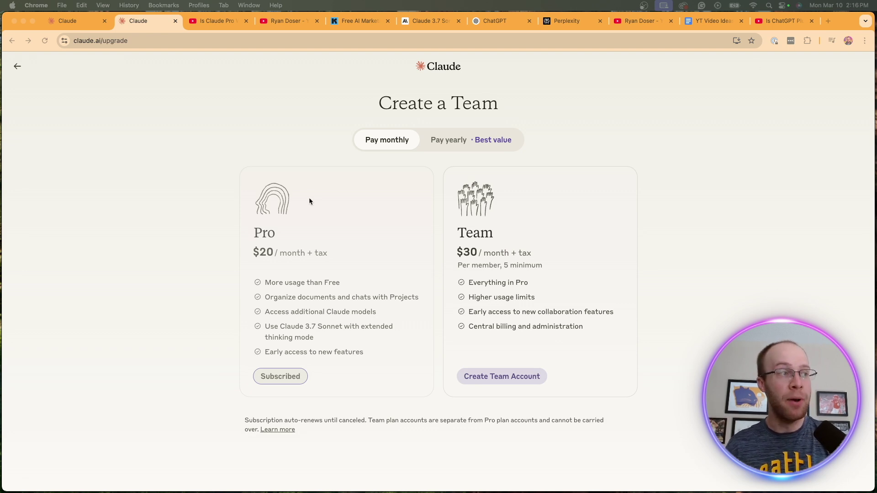
# Step: Compare the Claude Pro and Team plan prices under yearly and monthly billing
pyautogui.moveTo(355, 258); pyautogui.dragTo(229, 256)
pyautogui.click(190, 250)
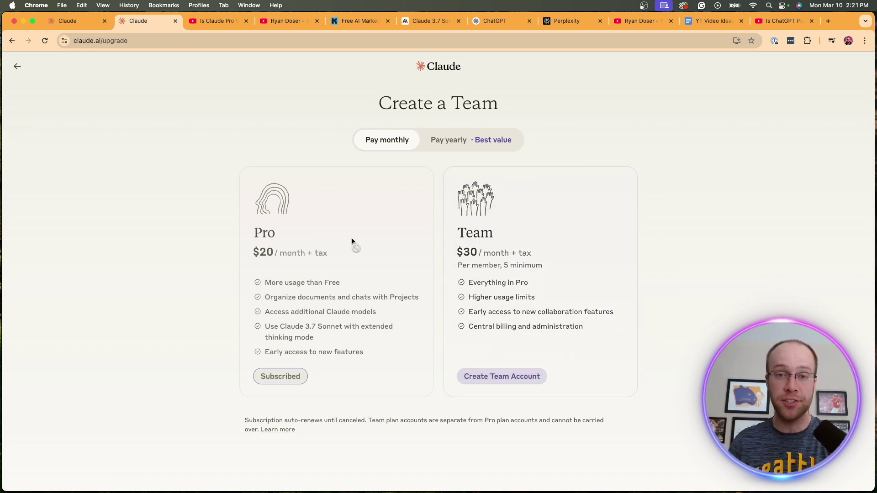
pyautogui.click(460, 141)
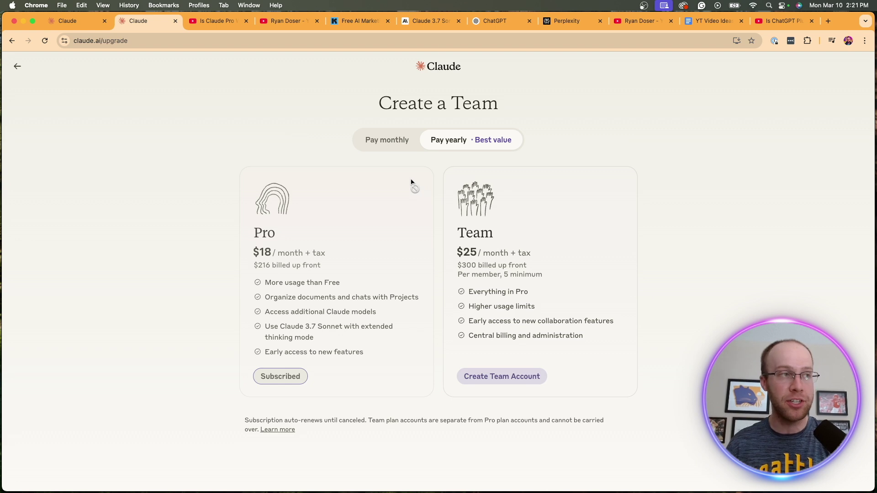
pyautogui.click(394, 150)
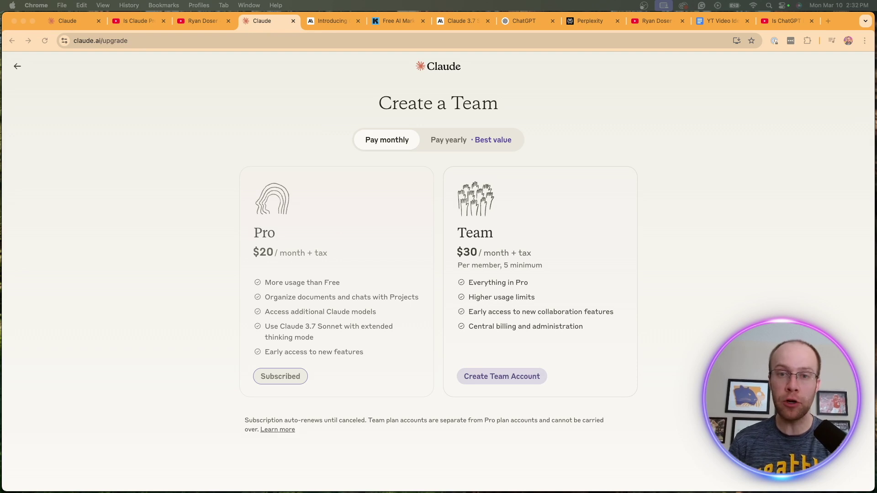
# Step: Highlight the "More usage than Free" feature in the Pro plan's list
pyautogui.click(305, 226)
pyautogui.moveTo(349, 284); pyautogui.dragTo(265, 282)
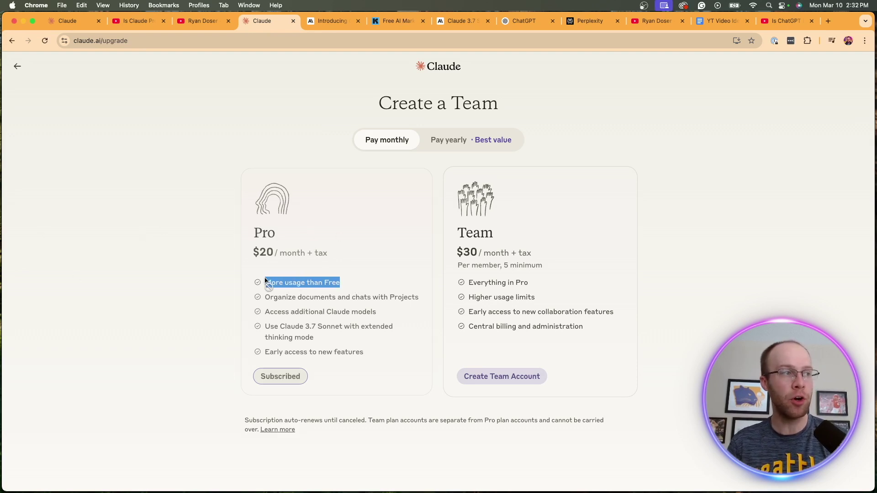
pyautogui.click(392, 282)
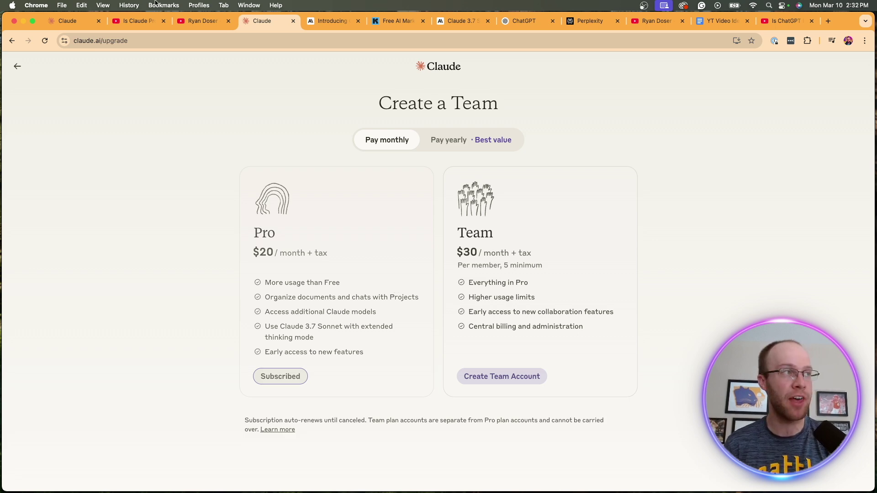
# Step: Read Anthropic's "Introducing Claude Pro" announcement down to the passage on subscriber usage and monthly price
pyautogui.click(339, 19)
pyautogui.scroll(3, 543, 213)
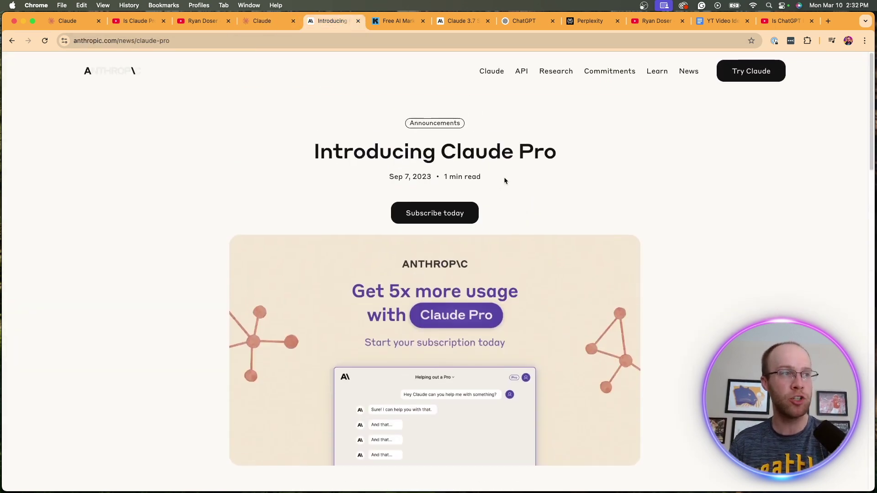
pyautogui.moveTo(528, 176); pyautogui.dragTo(599, 181)
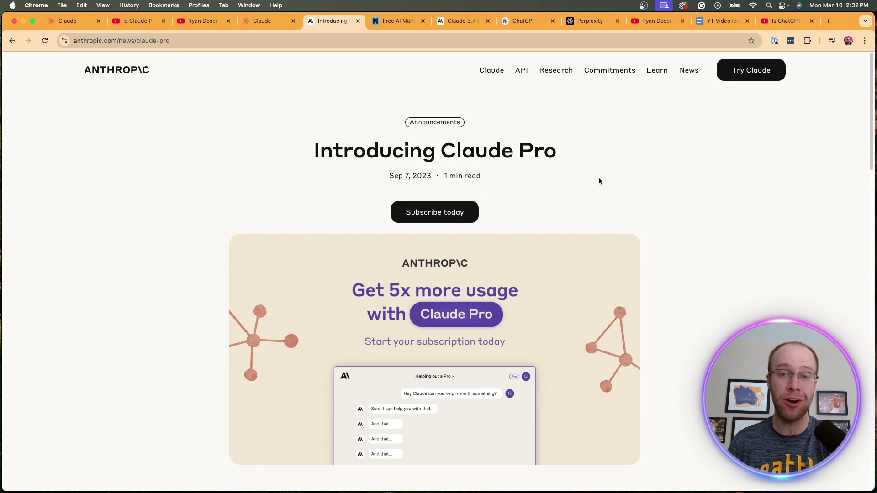
pyautogui.scroll(-6, 599, 182)
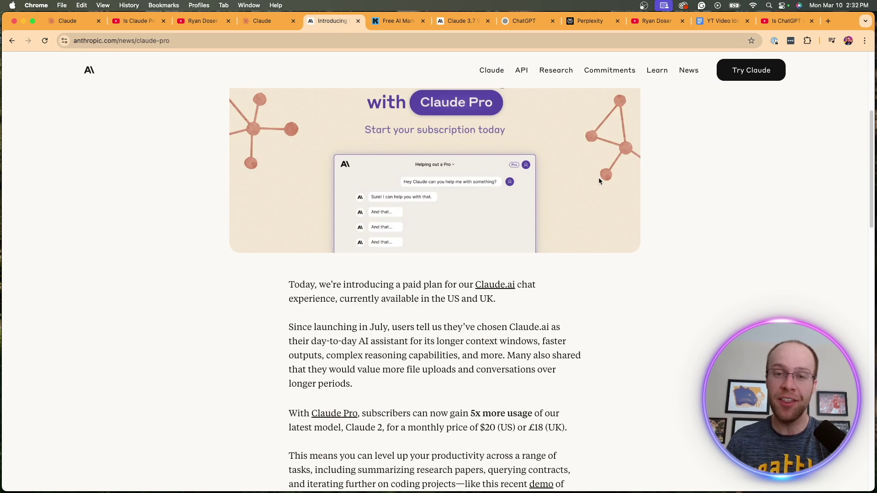
pyautogui.scroll(-2, 599, 182)
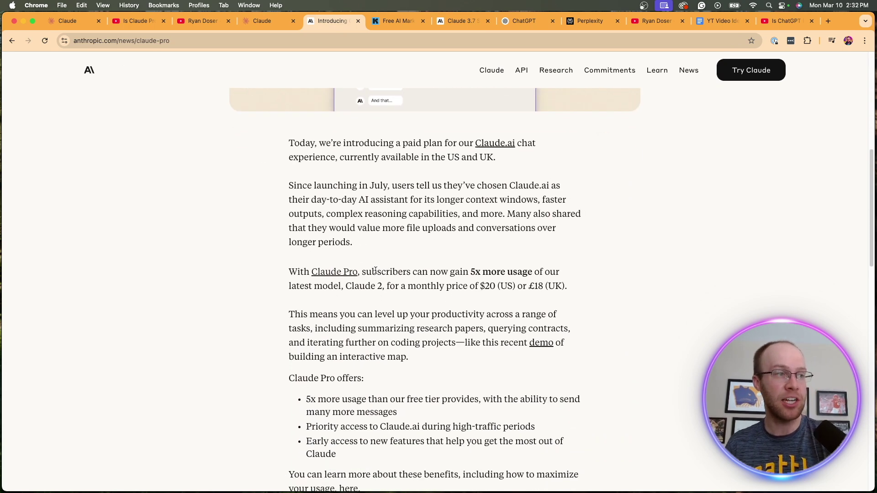
pyautogui.moveTo(388, 271); pyautogui.dragTo(410, 285)
pyautogui.click(506, 268)
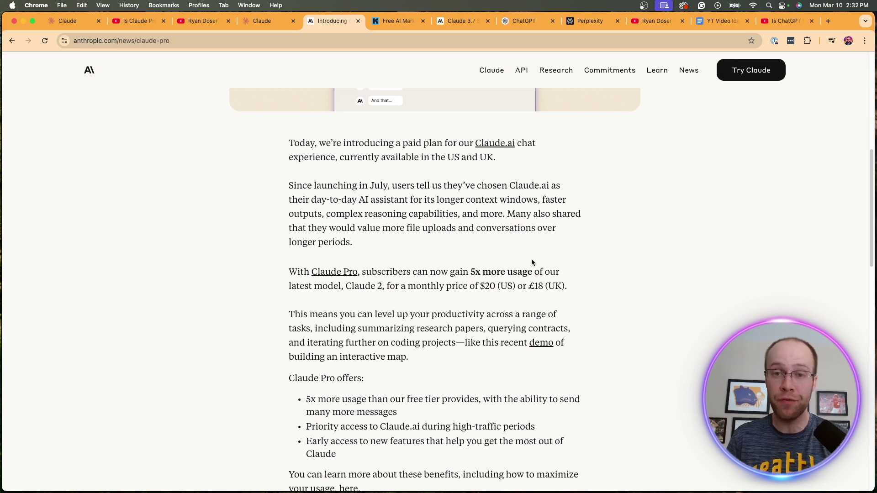
# Step: Return to Claude's upgrade page and highlight the Pro feature "Organize documents and chats with Projects"
pyautogui.click(256, 21)
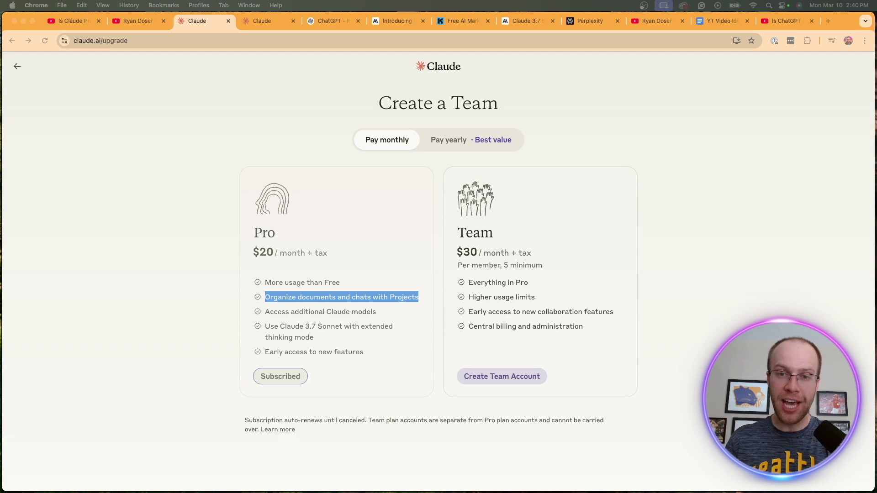
pyautogui.click(303, 301)
pyautogui.click(266, 300)
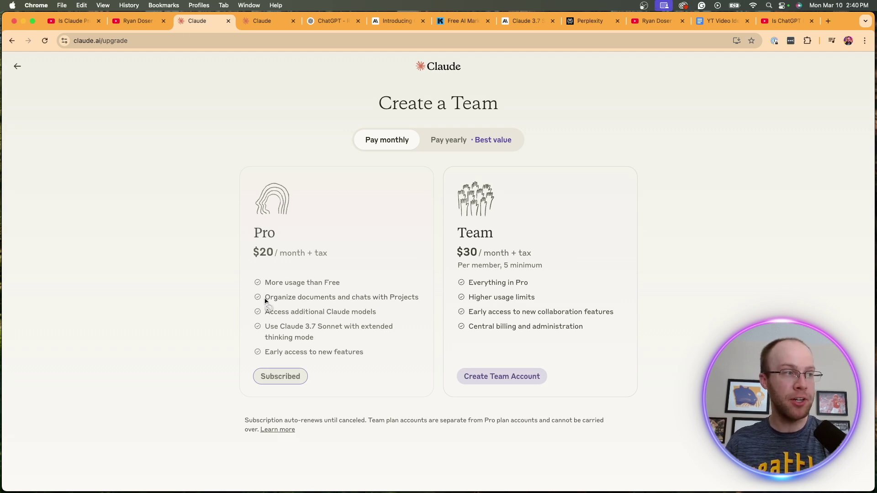
pyautogui.moveTo(265, 300); pyautogui.dragTo(418, 297)
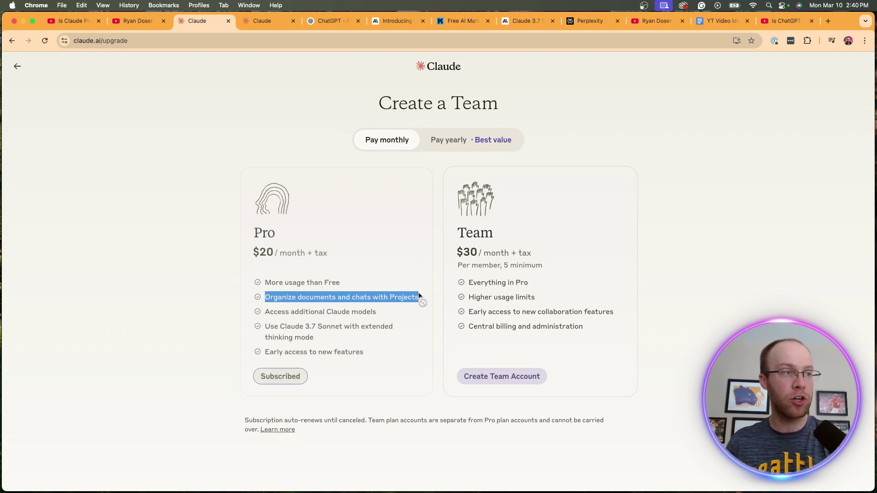
# Step: Browse the full list of Claude projects and open the personal brand project
pyautogui.click(265, 23)
pyautogui.scroll(-6, 790, 204)
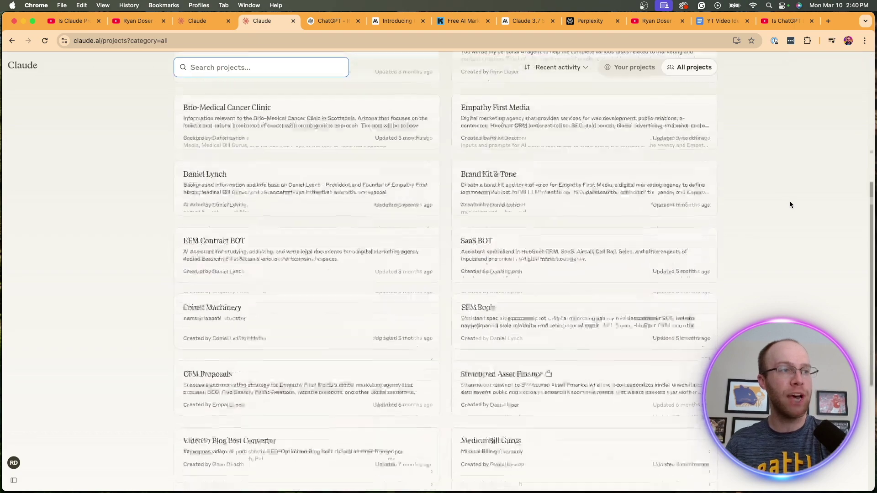
pyautogui.scroll(-5, 790, 205)
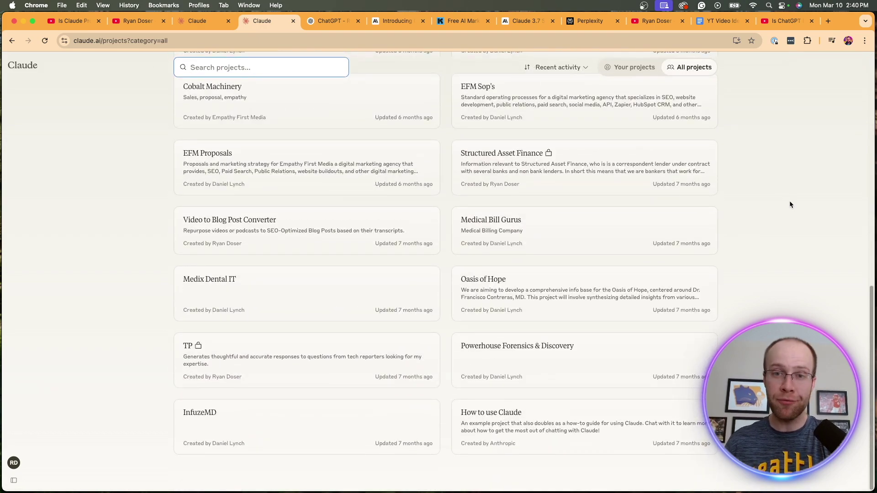
pyautogui.scroll(10, 791, 204)
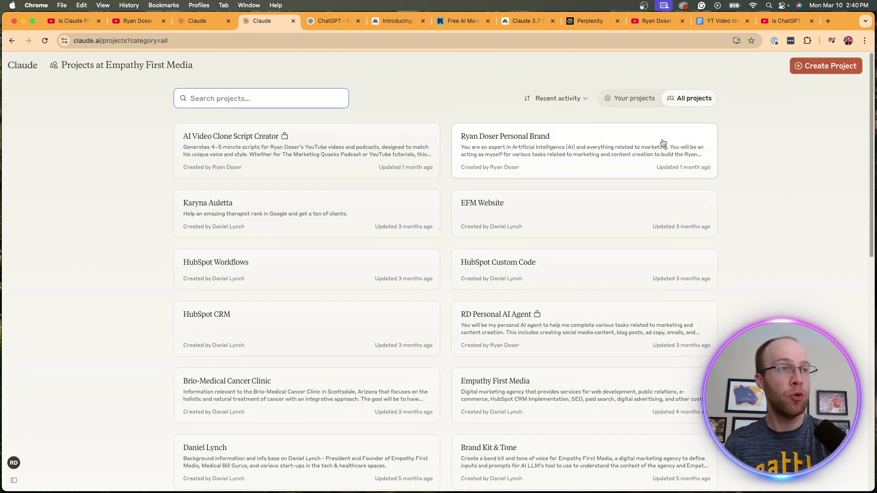
pyautogui.click(663, 143)
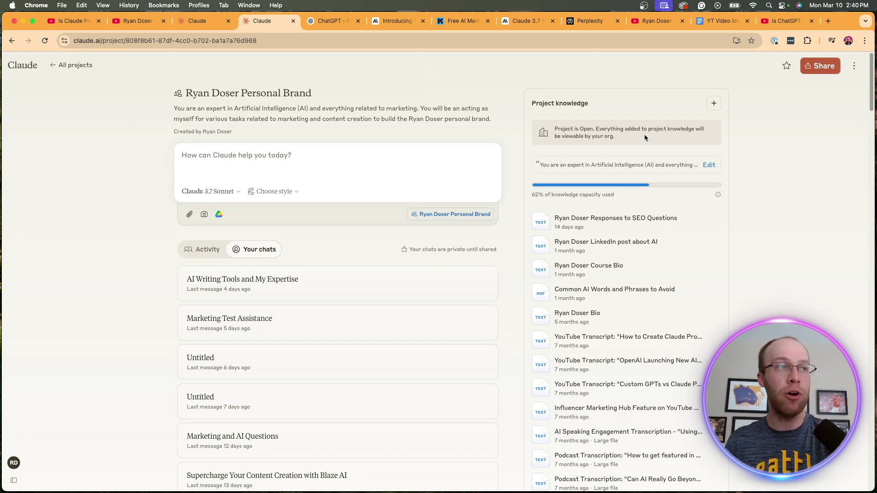
# Step: Review the personal brand project's custom instructions, including the words to avoid, and close them without saving
pyautogui.click(709, 165)
pyautogui.scroll(-20, 434, 311)
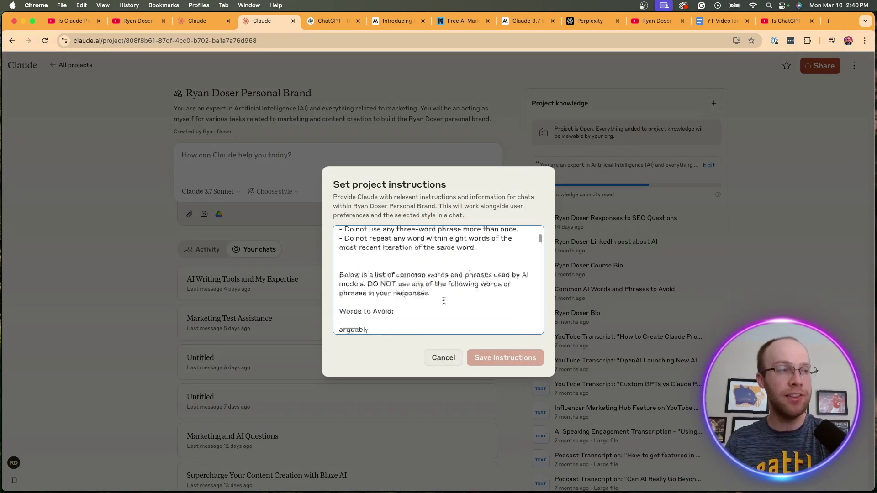
pyautogui.scroll(-5, 434, 315)
pyautogui.moveTo(446, 325); pyautogui.dragTo(352, 201)
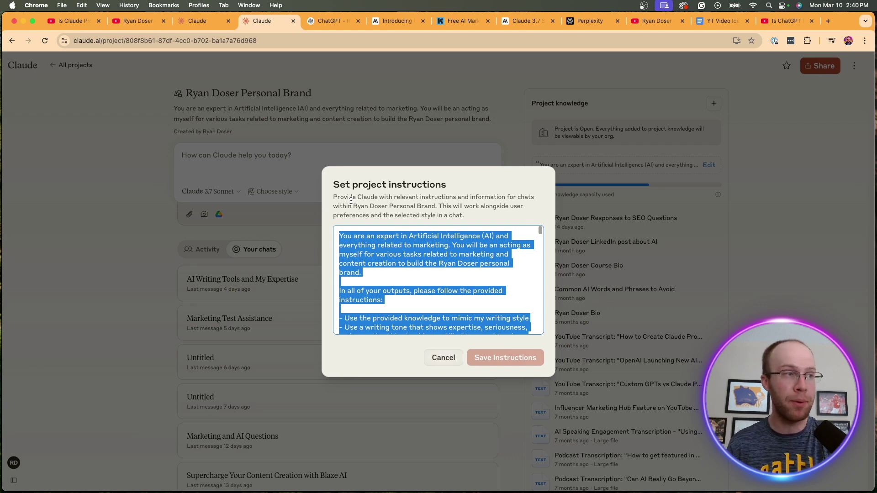
pyautogui.moveTo(411, 263); pyautogui.dragTo(372, 251)
pyautogui.click(372, 251)
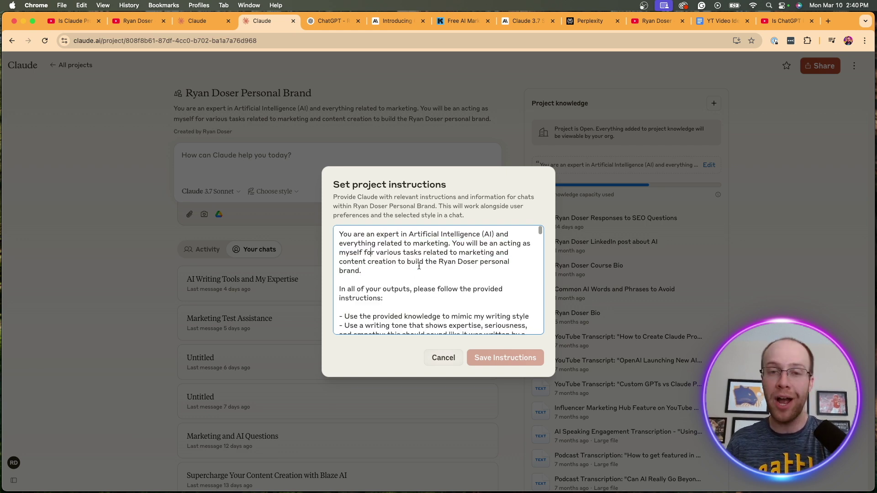
pyautogui.scroll(-5, 440, 304)
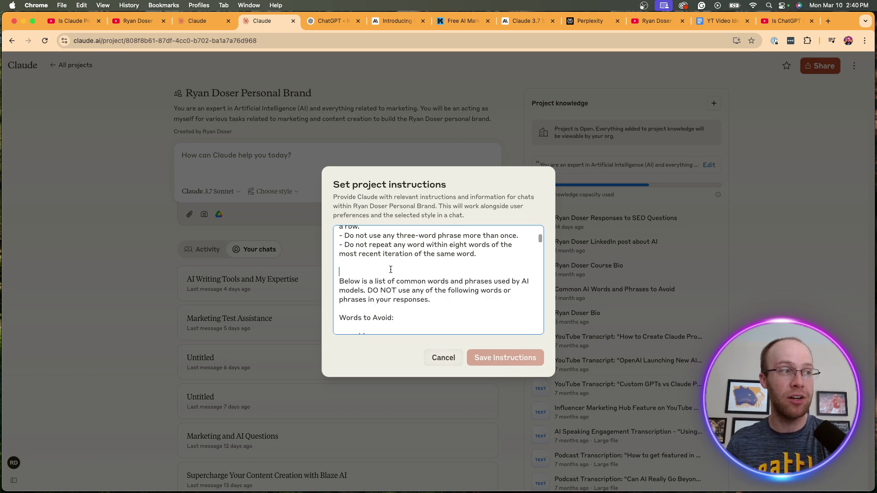
pyautogui.scroll(-5, 430, 288)
pyautogui.click(443, 359)
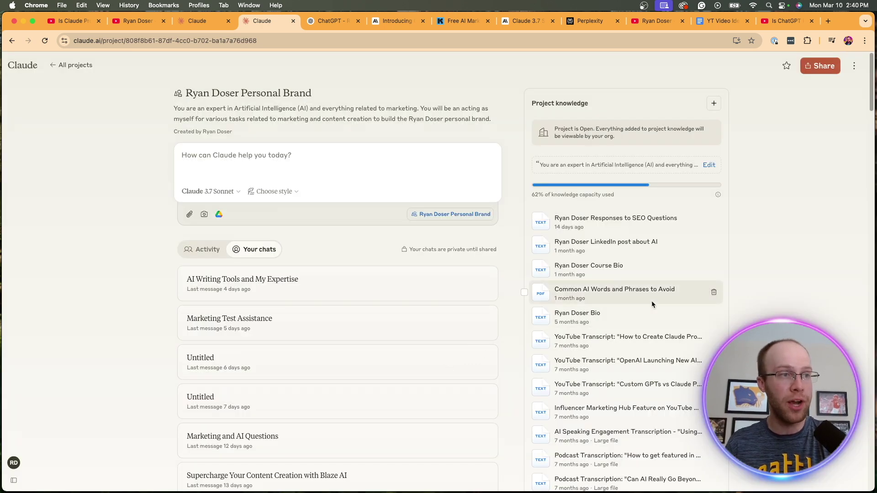
# Step: Look through the documents and transcripts in the personal brand project's knowledge
pyautogui.scroll(-2, 661, 254)
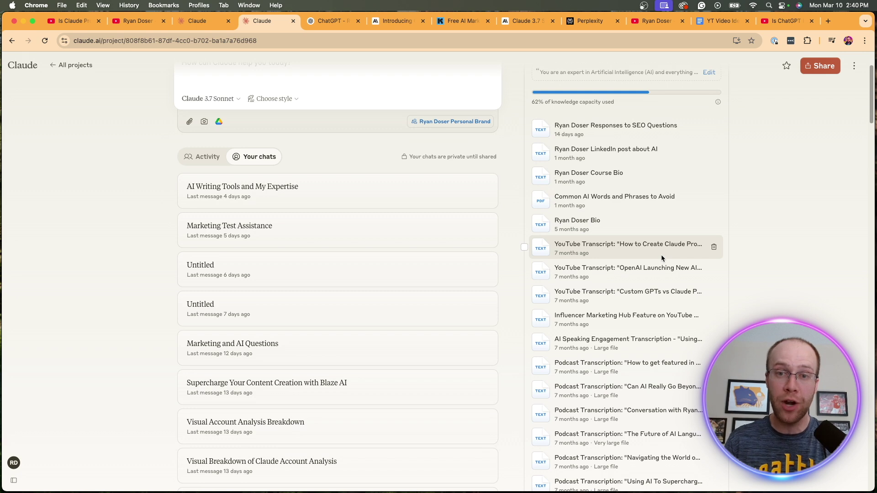
pyautogui.scroll(2, 750, 142)
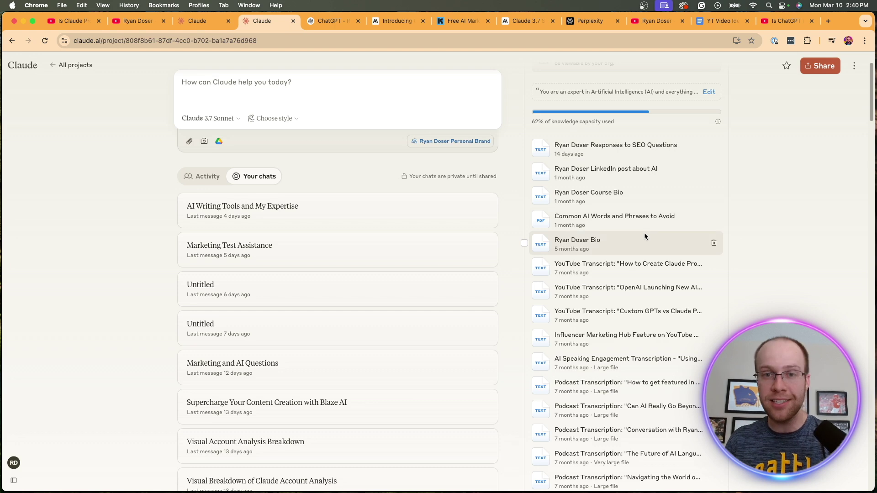
pyautogui.scroll(-5, 645, 274)
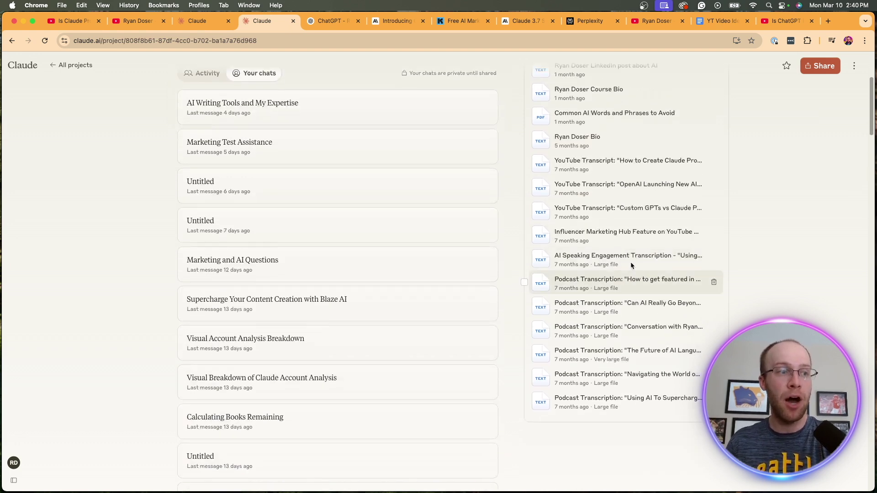
pyautogui.scroll(2, 645, 308)
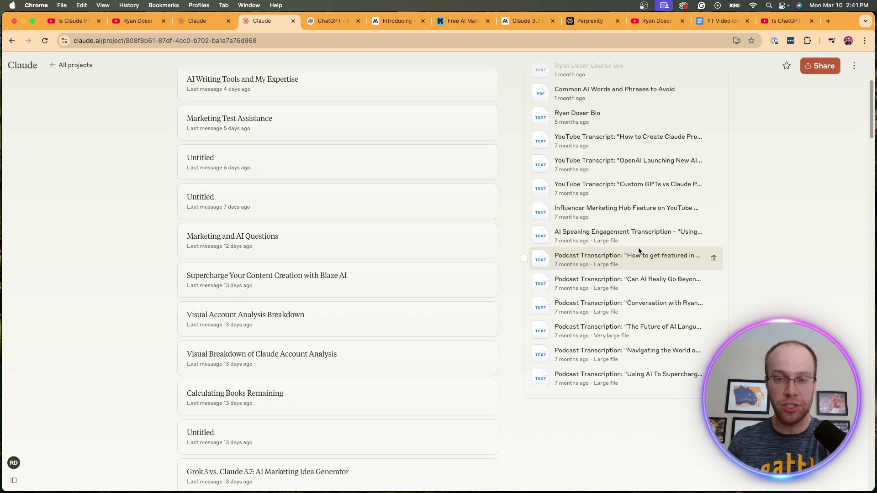
pyautogui.scroll(5, 642, 242)
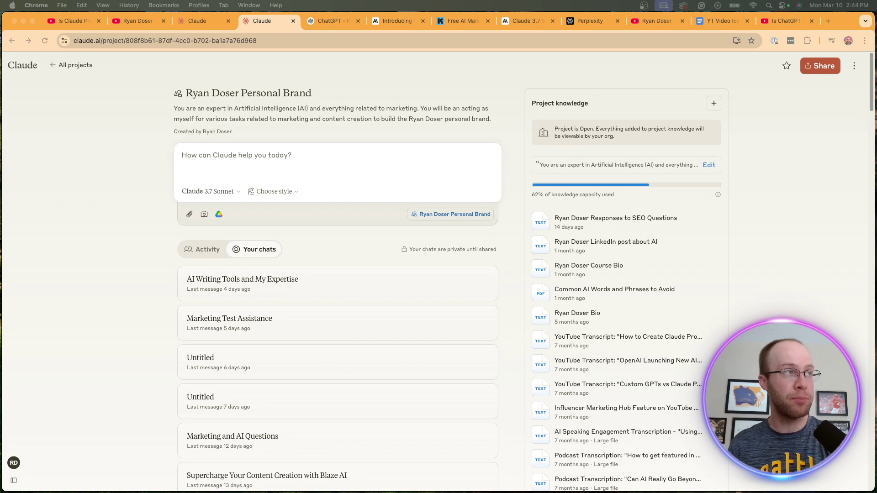
# Step: Highlight "Access additional Claude models" on the upgrade page and bring up the new-chat page with its model list
pyautogui.click(330, 21)
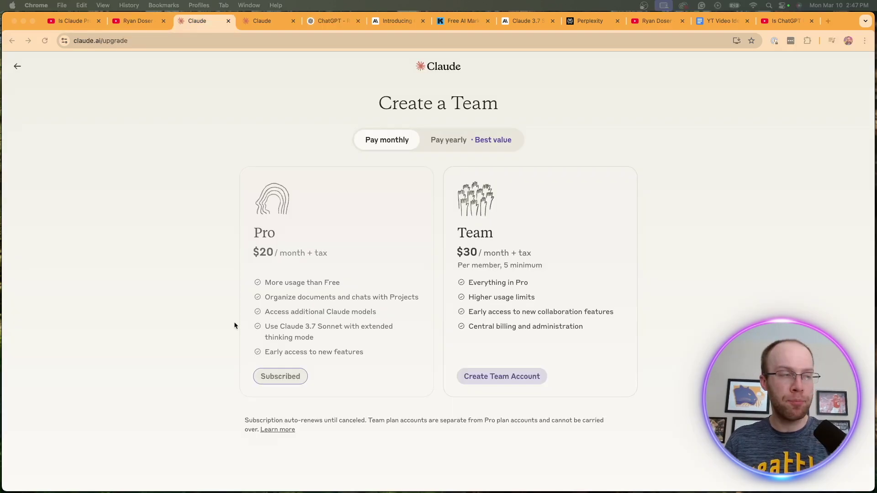
pyautogui.moveTo(380, 312); pyautogui.dragTo(265, 315)
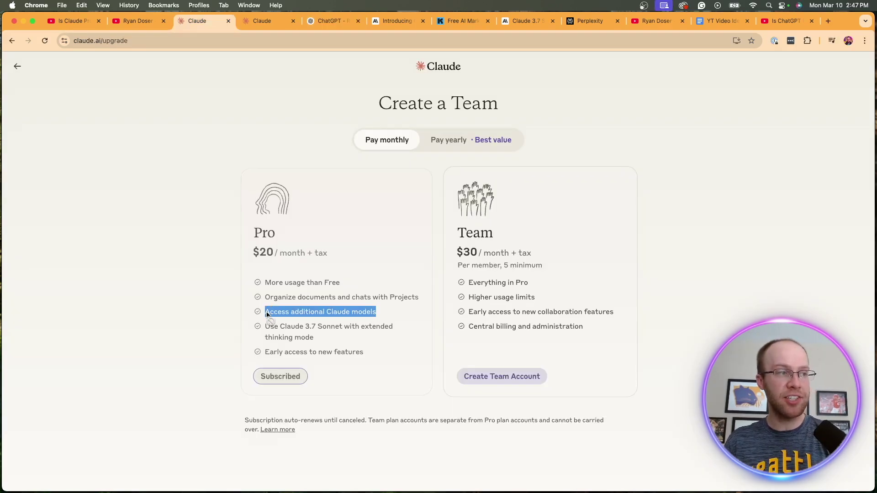
pyautogui.click(270, 21)
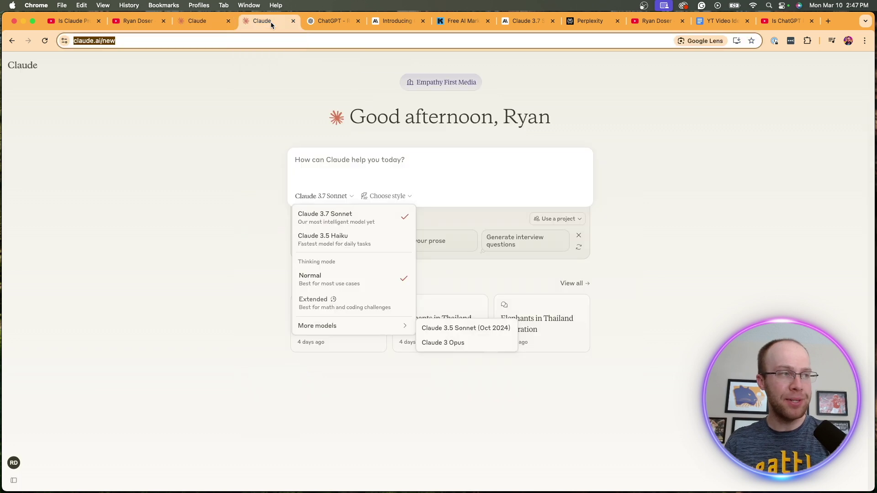
# Step: Reopen the model list on the new-chat page and look over the Claude models and thinking modes
pyautogui.click(764, 247)
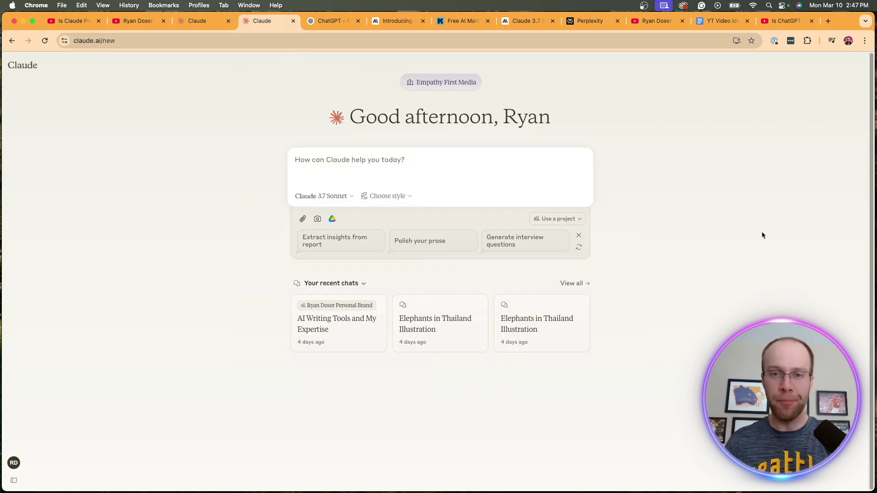
pyautogui.click(324, 196)
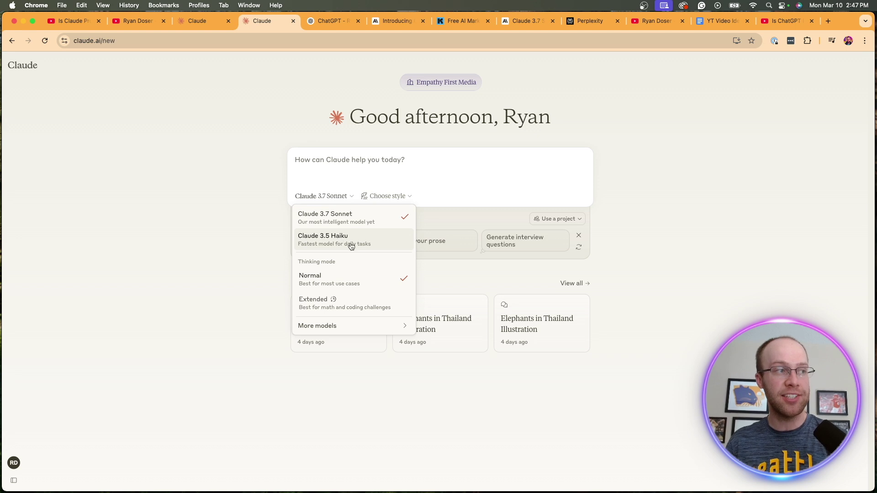
pyautogui.moveTo(343, 331)
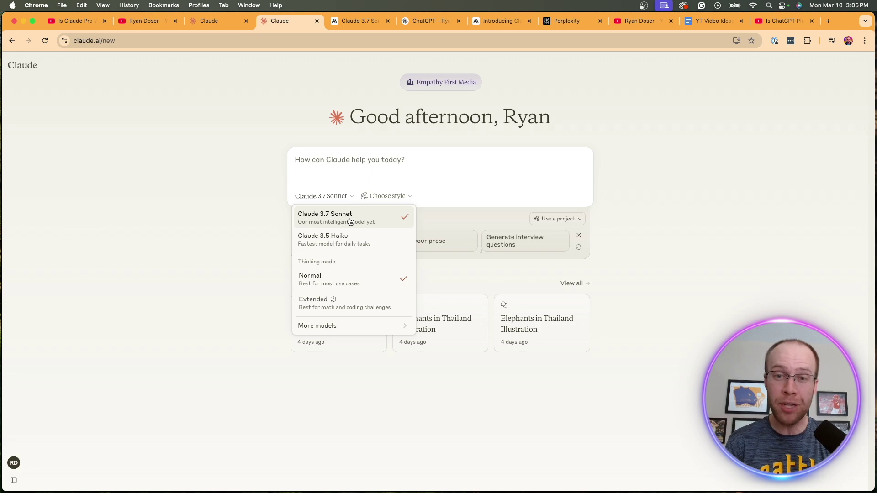
# Step: Read the Claude 3.7 Sonnet announcement, highlighting its headline and the passage about the hybrid reasoning model
pyautogui.click(360, 18)
pyautogui.scroll(-5, 693, 215)
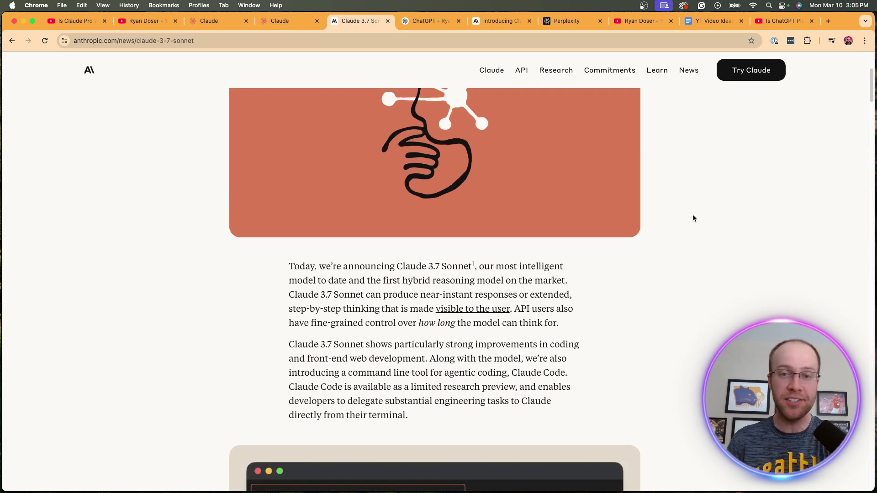
pyautogui.scroll(5, 692, 214)
pyautogui.moveTo(627, 152); pyautogui.dragTo(253, 145)
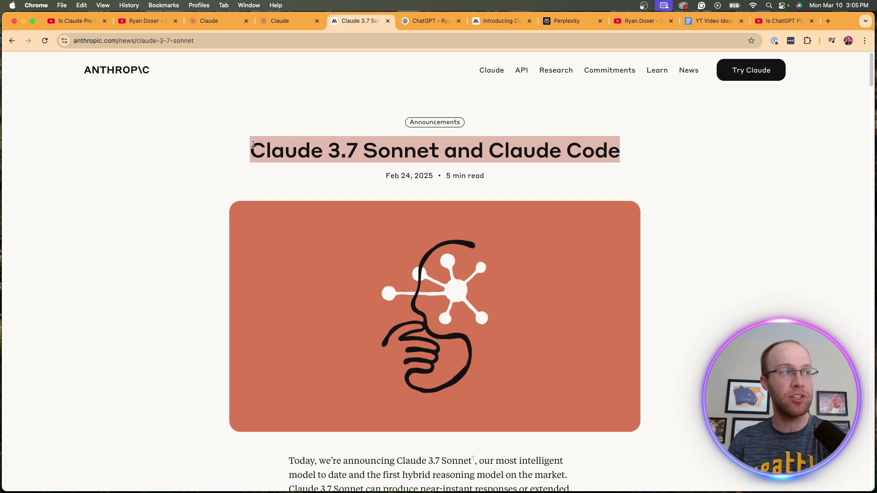
pyautogui.click(254, 146)
pyautogui.scroll(-4, 736, 169)
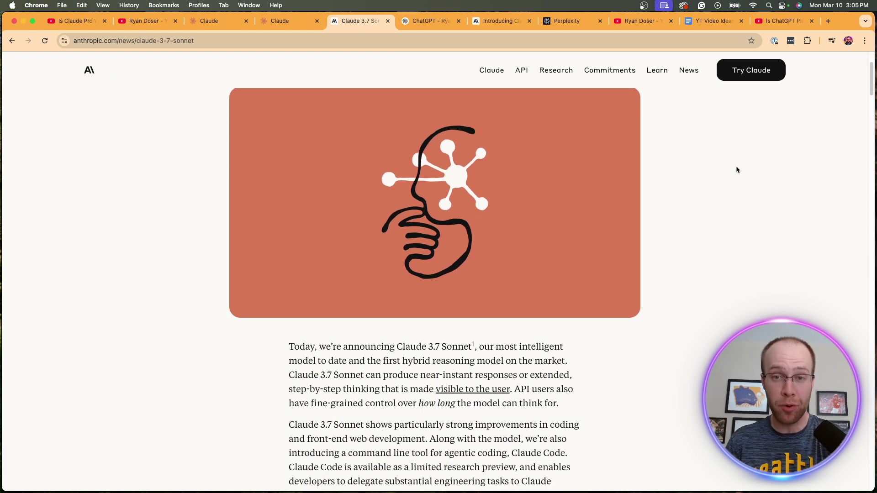
pyautogui.scroll(-2, 634, 243)
pyautogui.moveTo(402, 234); pyautogui.dragTo(567, 234)
pyautogui.click(610, 232)
pyautogui.scroll(-12, 609, 232)
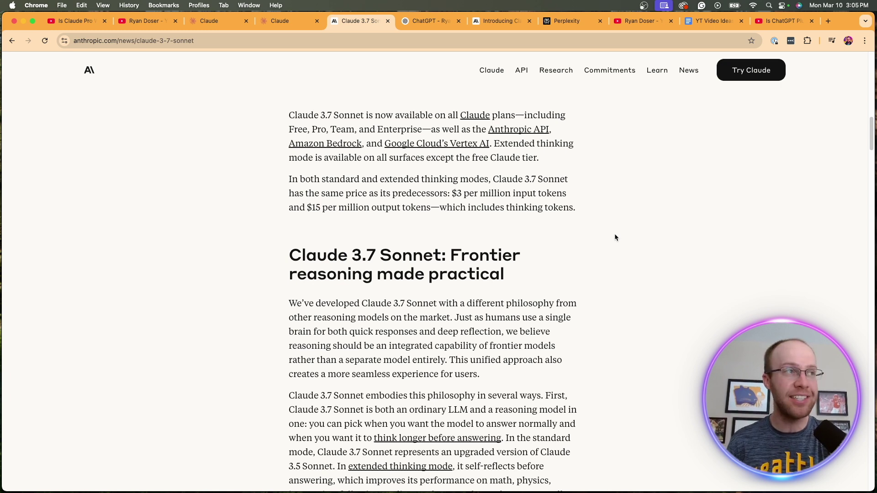
# Step: Return to Claude's new-chat page, set the thinking mode to Extended and reopen the model list
pyautogui.click(281, 20)
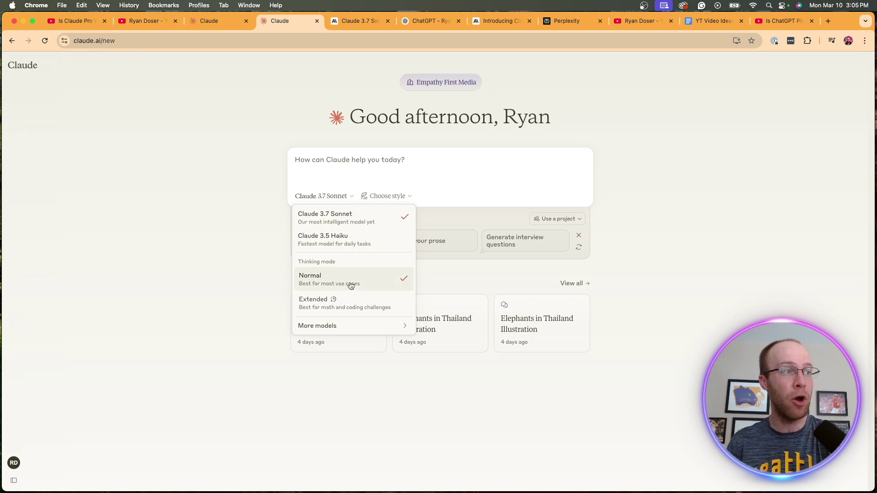
pyautogui.click(351, 303)
pyautogui.click(328, 197)
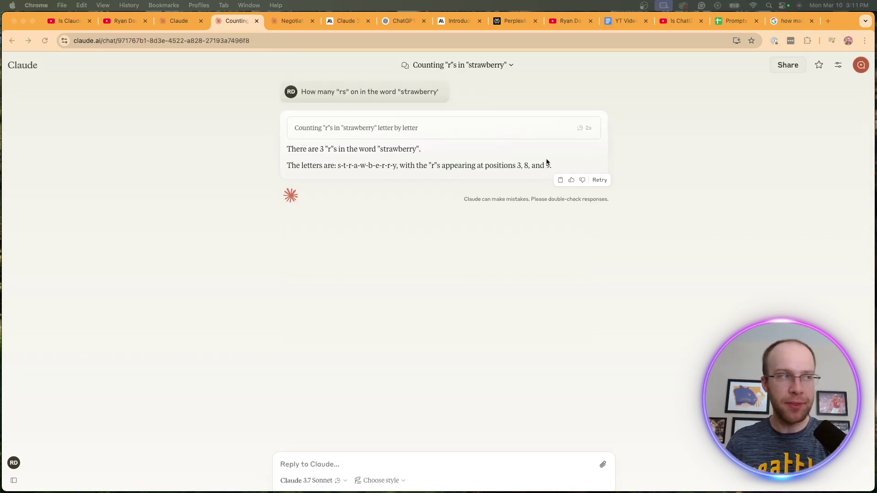
# Step: Review the strawberry letter-counting chat, highlighting the prompt, the stated count and the letter positions
pyautogui.moveTo(316, 92); pyautogui.dragTo(441, 90)
pyautogui.click(467, 86)
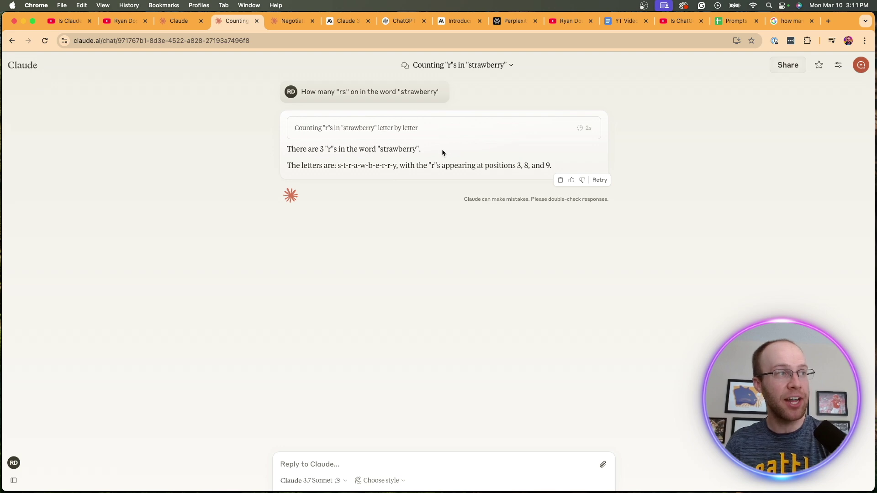
pyautogui.moveTo(442, 151); pyautogui.dragTo(328, 143)
pyautogui.click(339, 145)
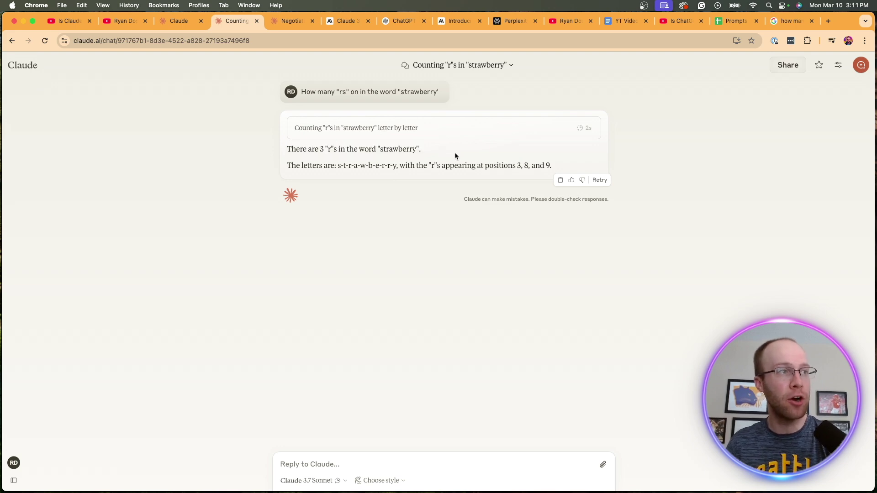
pyautogui.moveTo(571, 165); pyautogui.dragTo(413, 165)
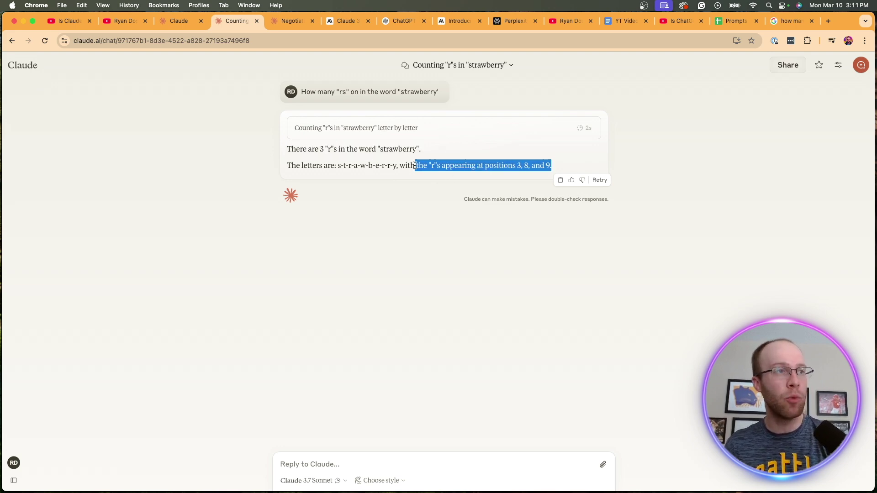
pyautogui.click(414, 166)
# Step: Bring up the salary-raise negotiation chat and look through its drafted email and strategies
pyautogui.click(293, 21)
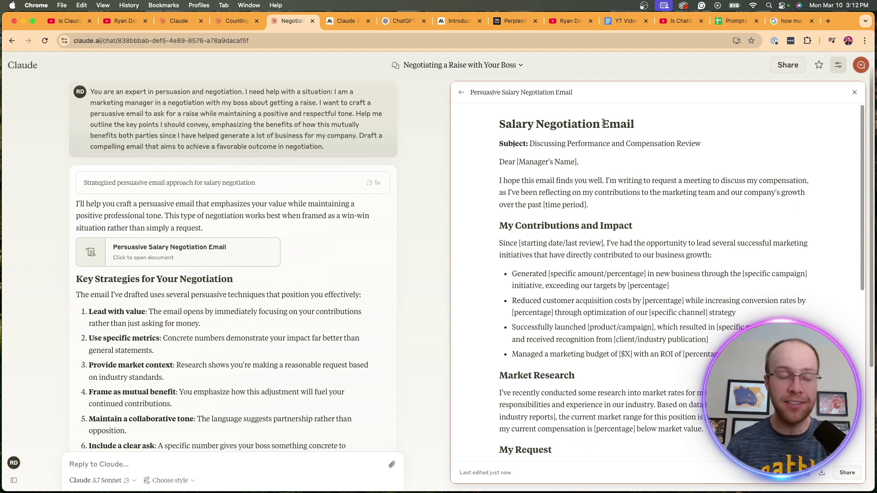
pyautogui.scroll(-5, 604, 122)
pyautogui.scroll(5, 604, 122)
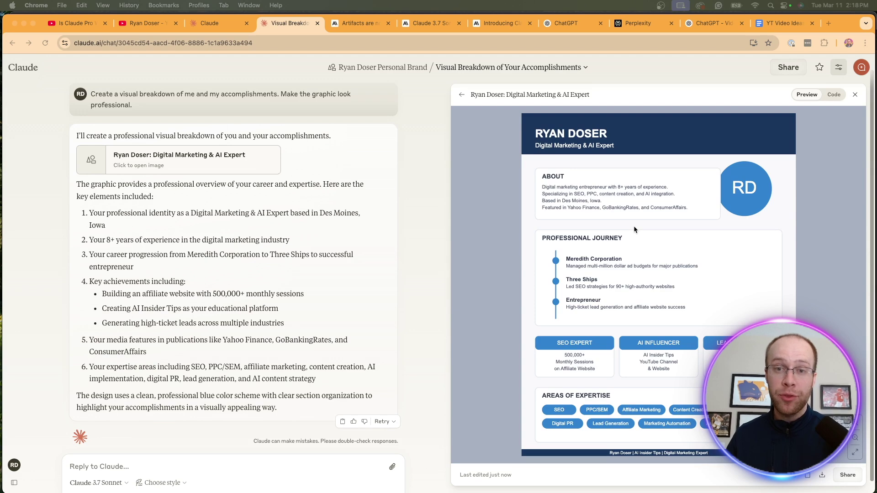
# Step: Read the announcement on the general availability of Artifacts, highlight its publication date and return to the visual breakdown chat
pyautogui.click(355, 23)
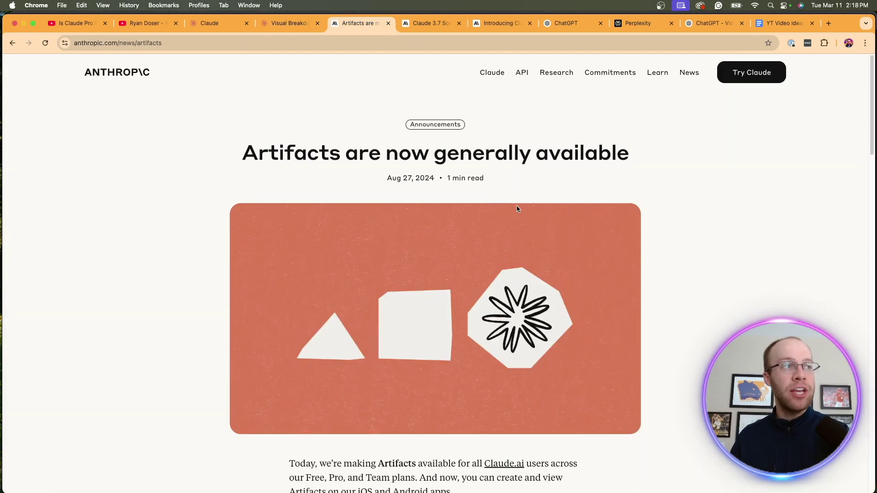
pyautogui.scroll(-3, 525, 185)
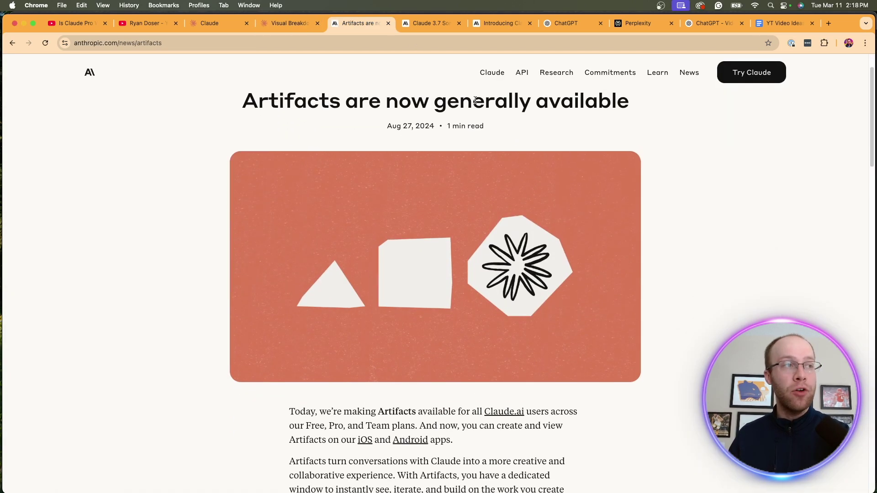
pyautogui.scroll(-3, 427, 137)
pyautogui.scroll(5, 414, 172)
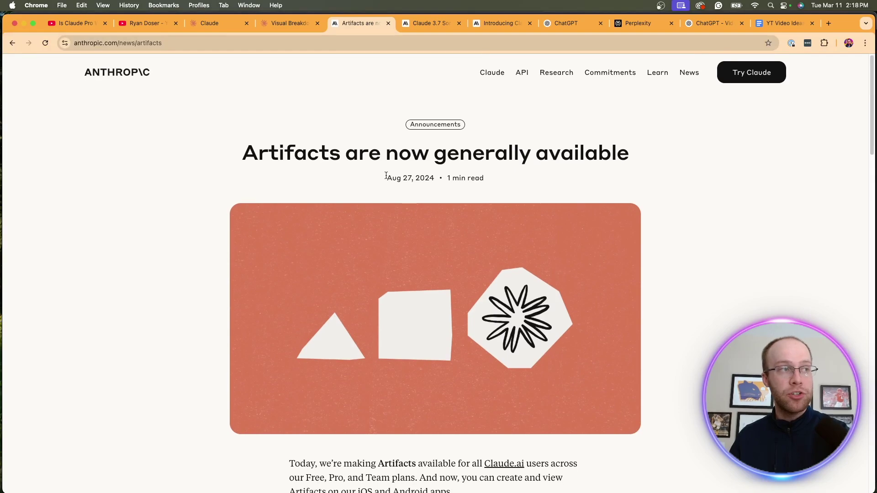
pyautogui.moveTo(386, 182); pyautogui.dragTo(429, 182)
pyautogui.click(429, 181)
pyautogui.scroll(-4, 440, 237)
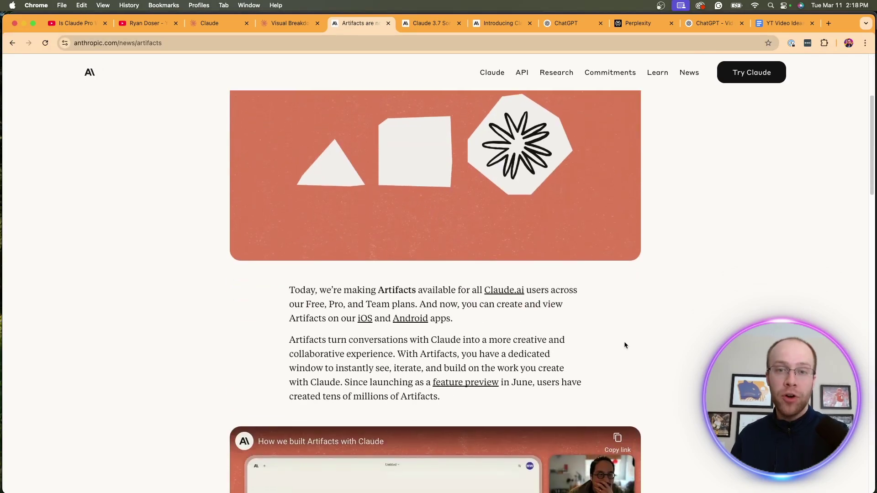
pyautogui.click(292, 23)
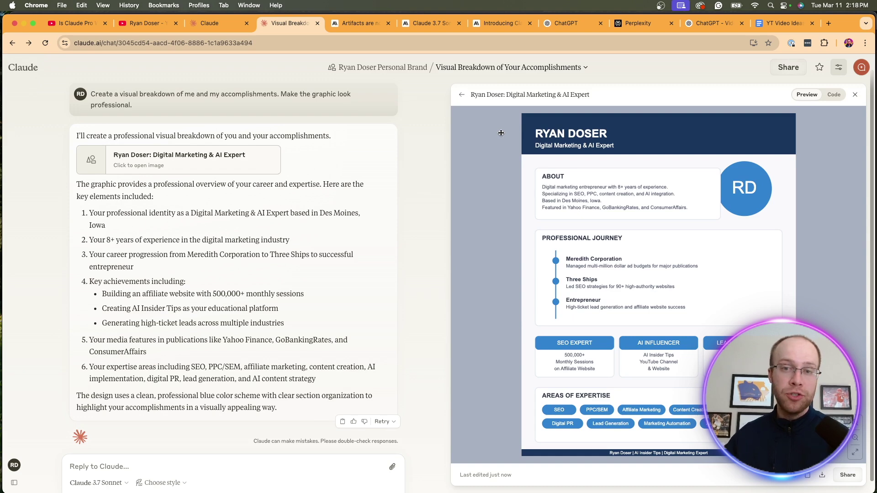
pyautogui.click(214, 23)
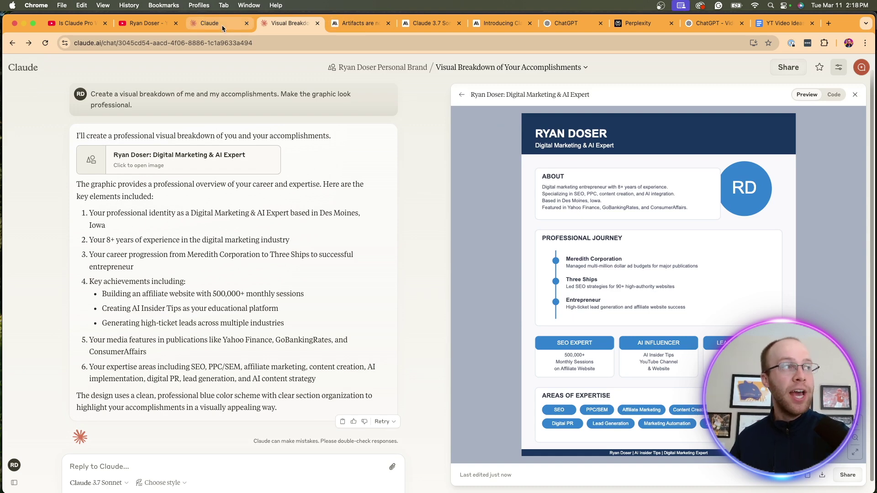
pyautogui.moveTo(18, 100)
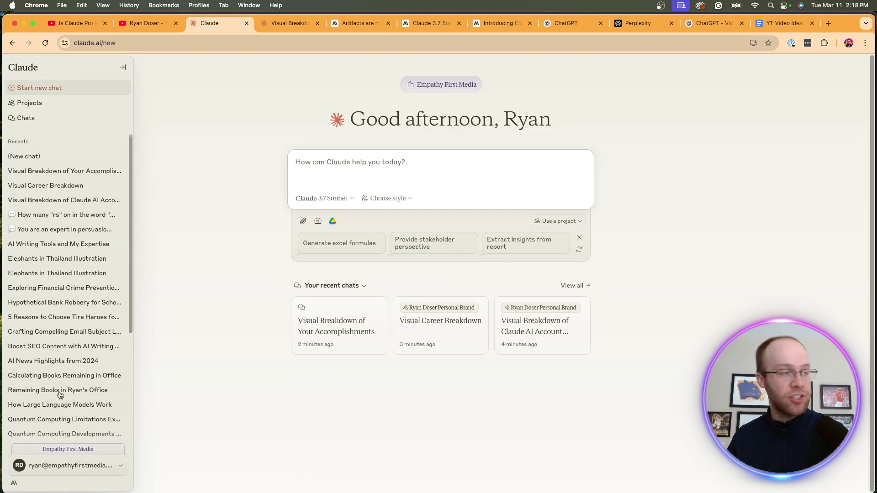
pyautogui.click(54, 466)
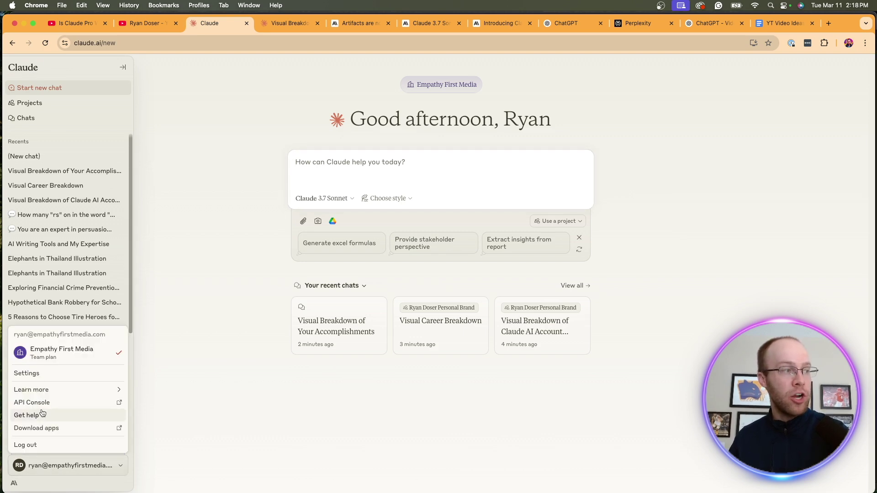
pyautogui.click(36, 378)
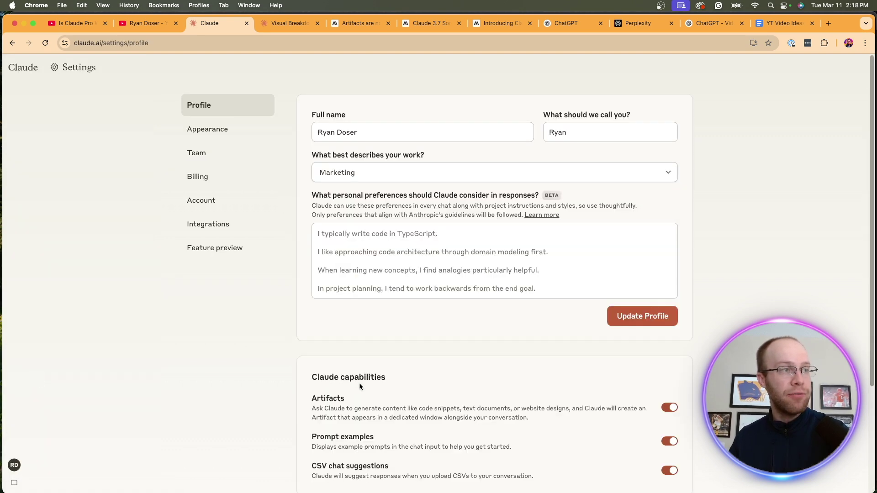
pyautogui.scroll(-3, 365, 386)
pyautogui.scroll(2, 298, 240)
pyautogui.scroll(-4, 320, 256)
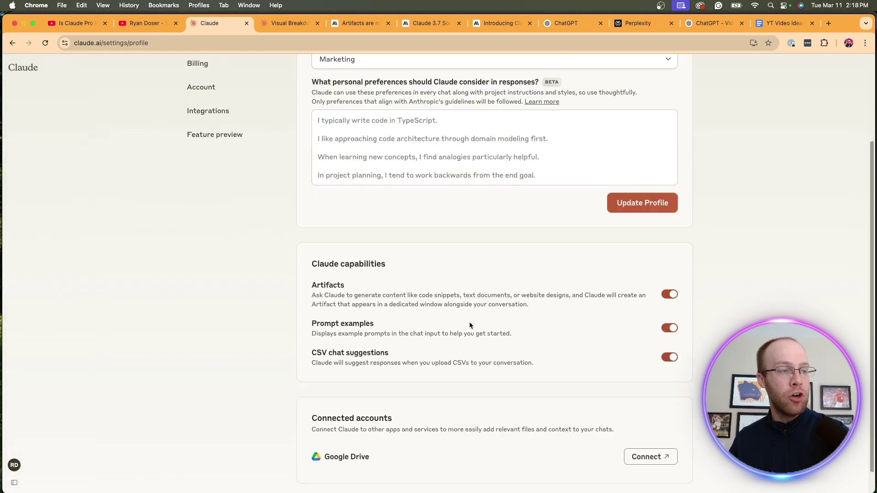
pyautogui.doubleClick(345, 258)
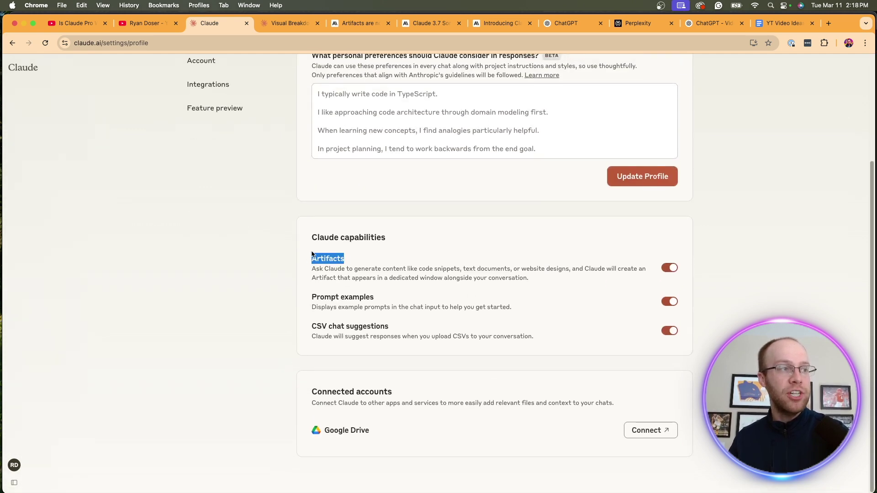
pyautogui.click(373, 262)
# Step: Toggle the Artifacts capability off and back on
pyautogui.click(665, 271)
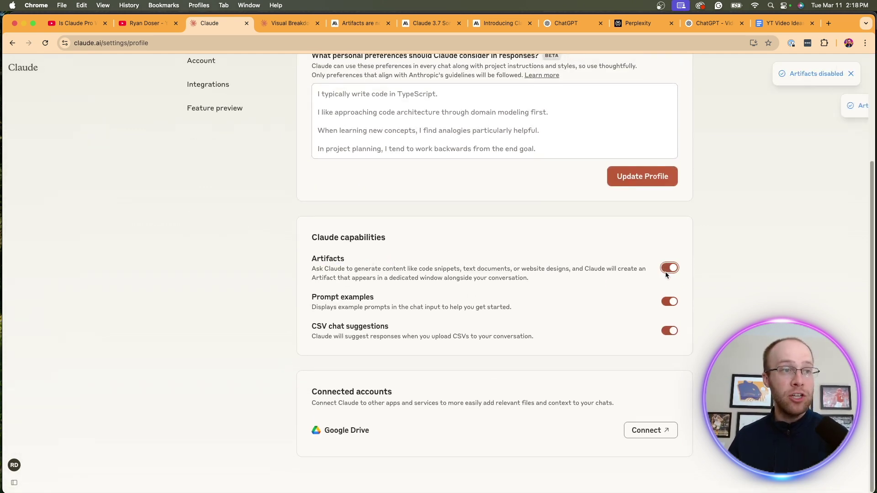
pyautogui.click(666, 272)
pyautogui.click(665, 271)
# Step: Return to the visual breakdown chat and highlight part of the prompt behind the accomplishments graphic
pyautogui.click(287, 23)
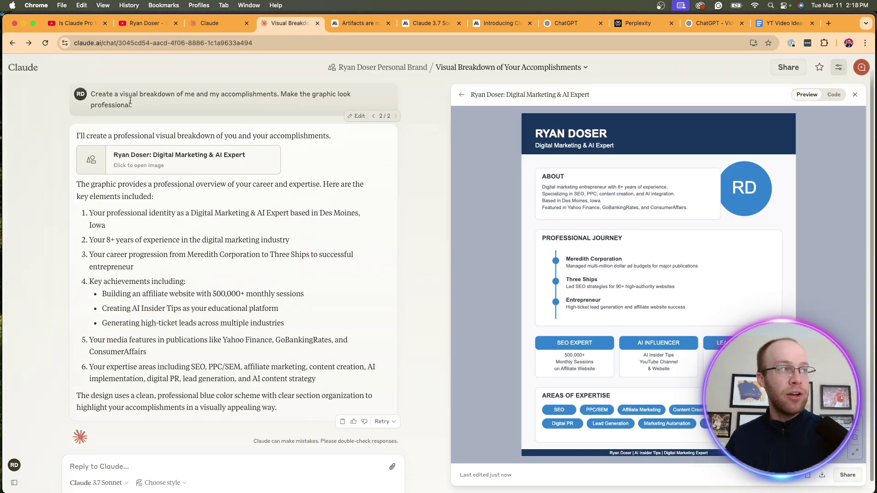
pyautogui.moveTo(134, 105); pyautogui.dragTo(208, 97)
pyautogui.click(209, 97)
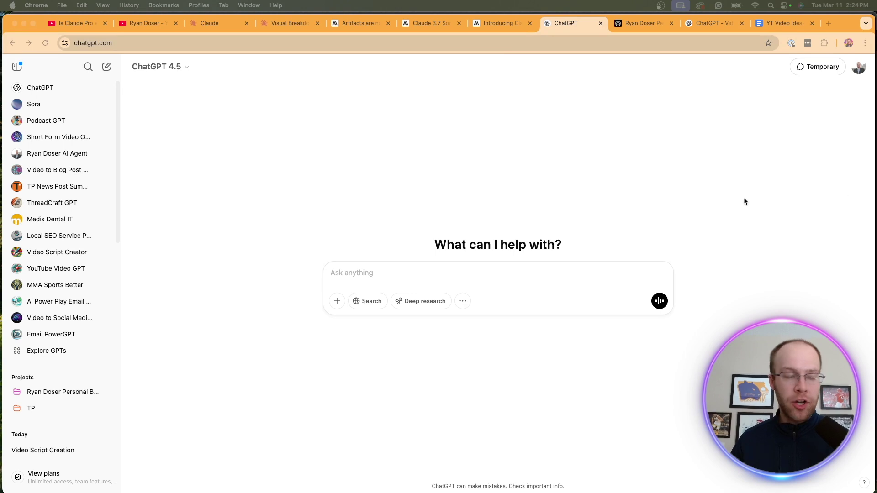
# Step: Look over ChatGPT's model list, including the additional models, and close it
pyautogui.click(166, 68)
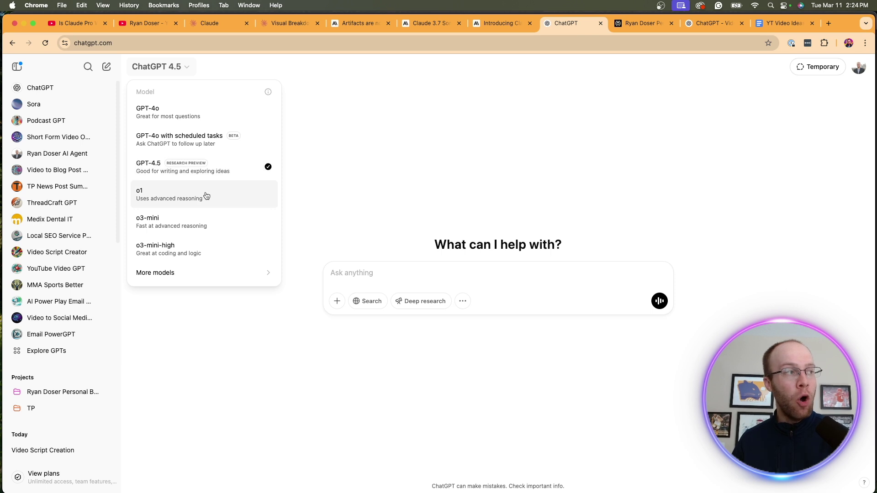
pyautogui.moveTo(204, 274)
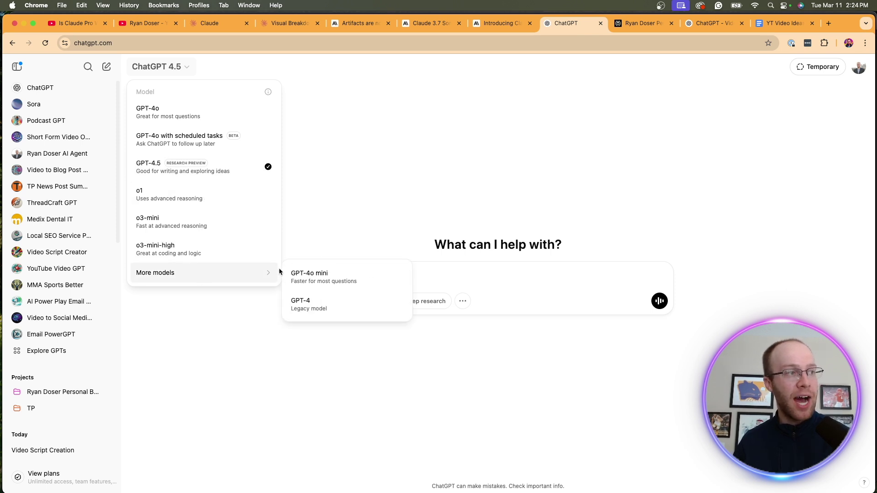
pyautogui.click(368, 164)
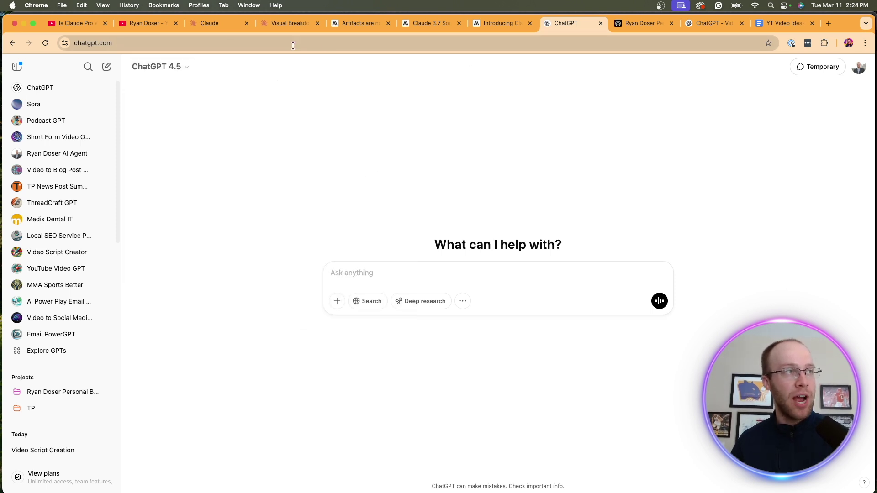
# Step: Switch to Claude's new-chat page and show its model list with the additional models for comparison
pyautogui.click(221, 27)
pyautogui.click(325, 198)
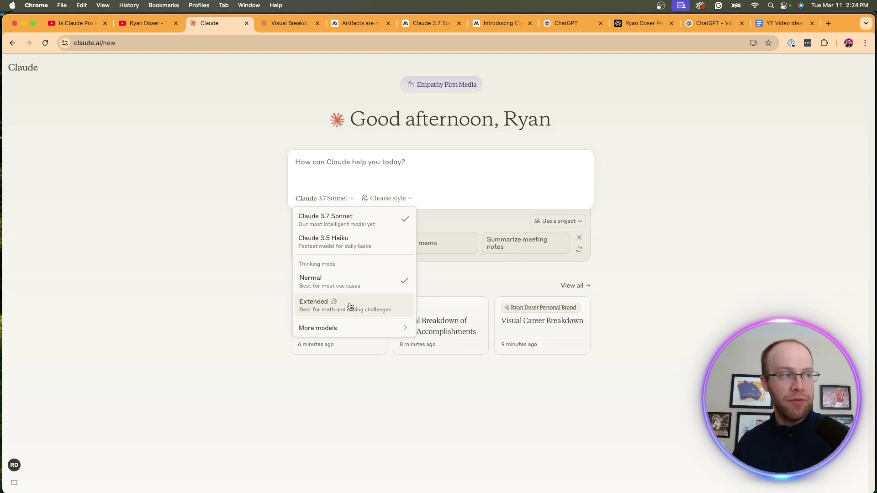
pyautogui.moveTo(348, 329)
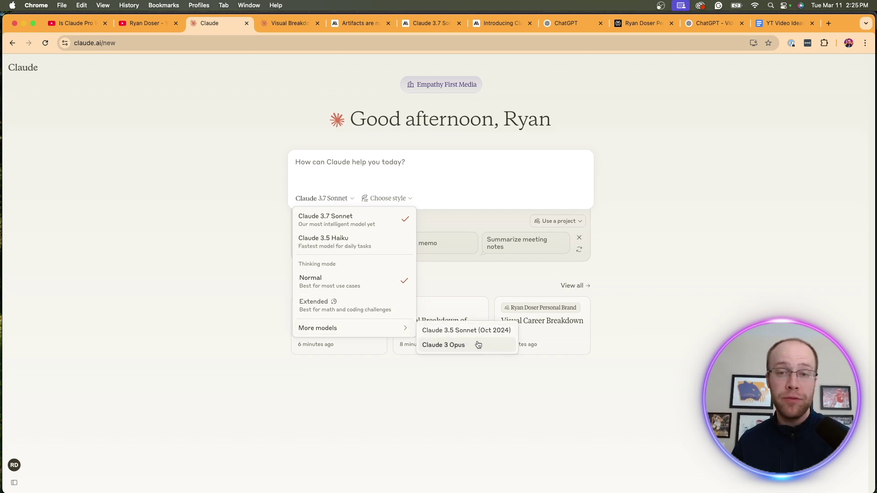
# Step: Switch to ChatGPT and open the personal brand project
pyautogui.click(569, 24)
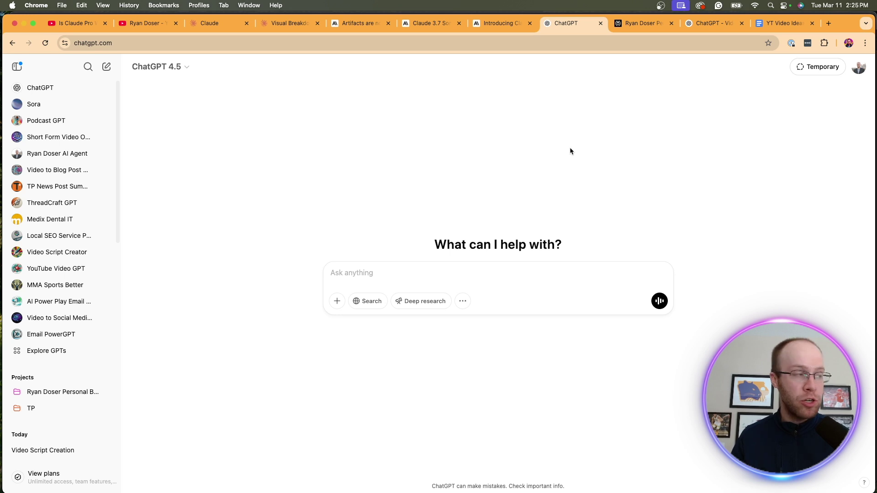
pyautogui.click(67, 396)
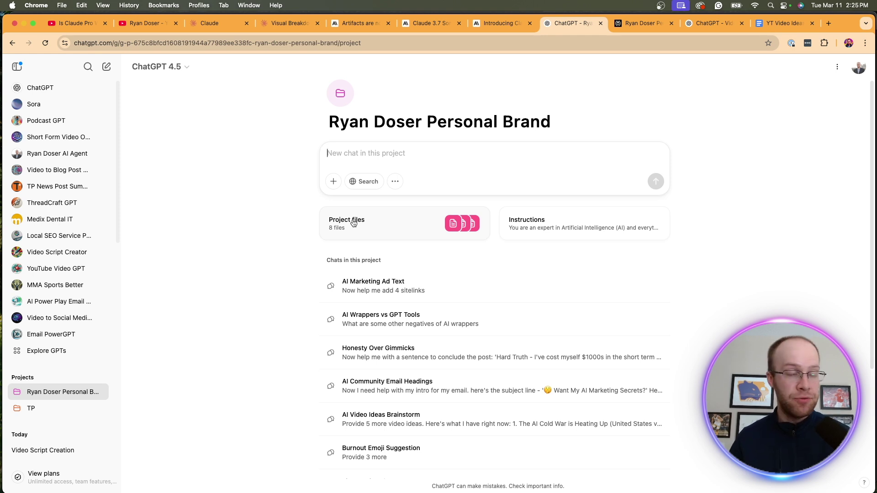
# Step: Compare the ChatGPT and Claude new-chat pages, finishing in Claude with its model list opened
pyautogui.click(53, 159)
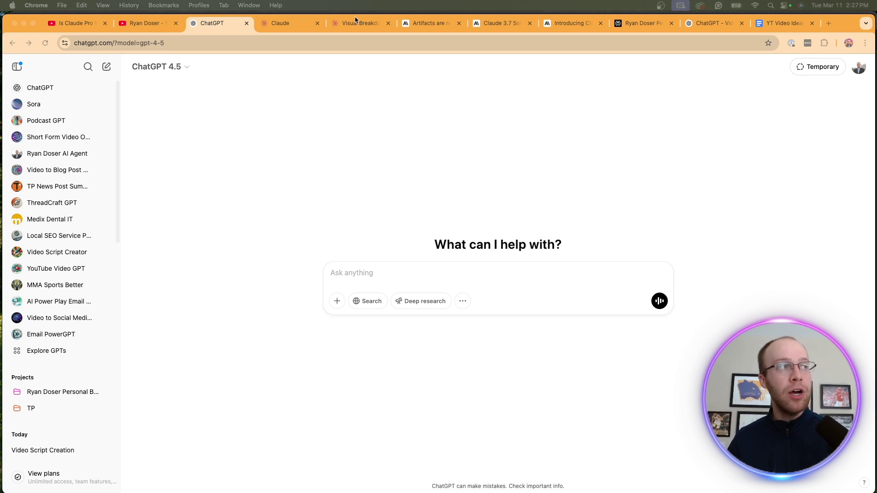
pyautogui.click(274, 23)
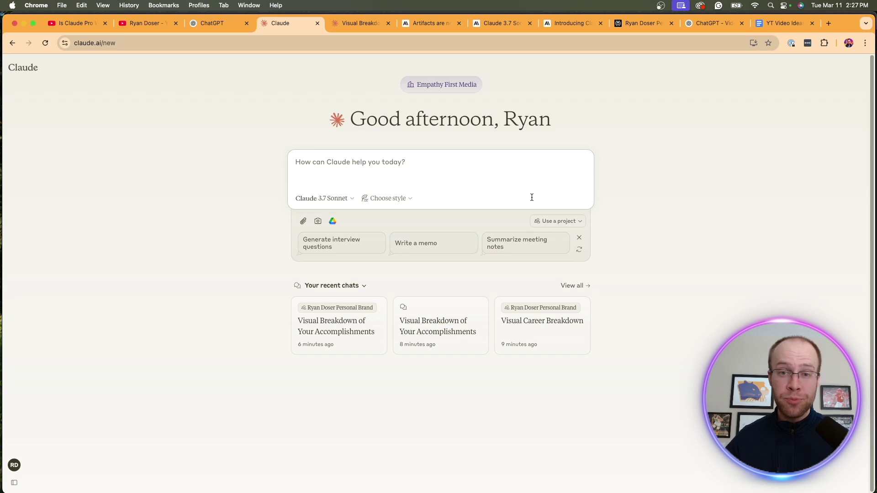
pyautogui.click(212, 23)
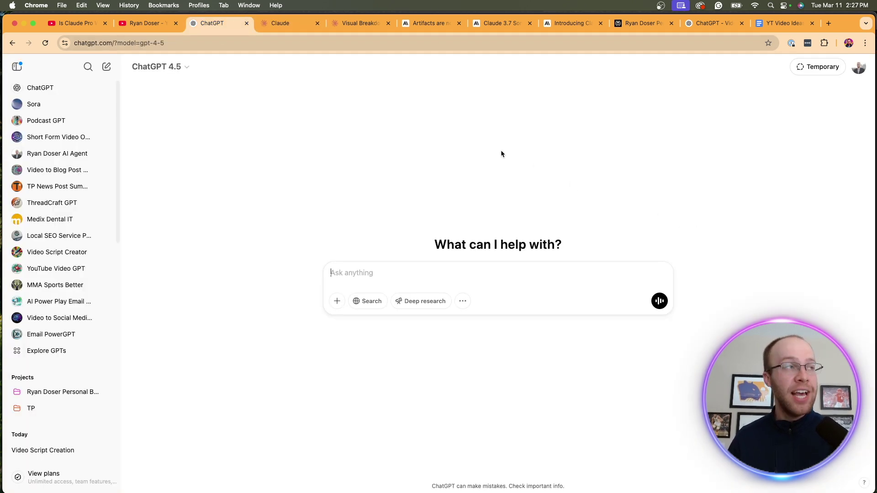
pyautogui.click(283, 24)
pyautogui.click(301, 198)
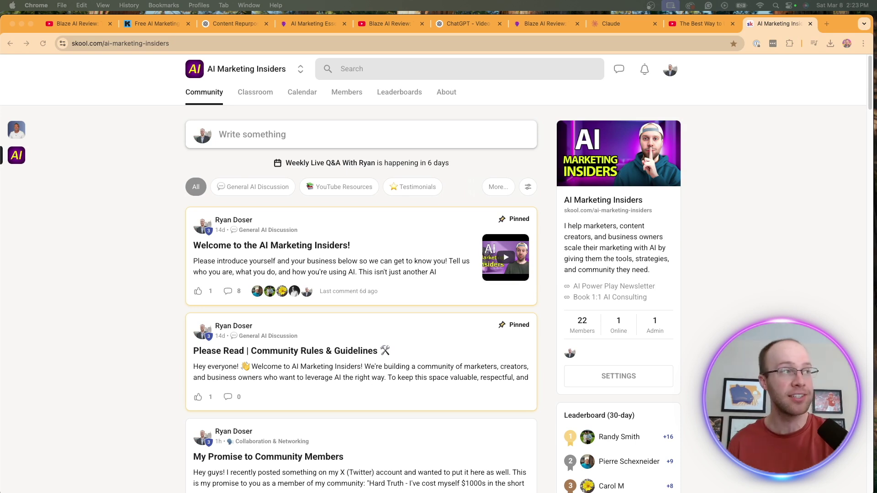
# Step: Look through the AI Marketing Insiders classroom courses and event calendar on Skool, and return to the community feed
pyautogui.click(258, 92)
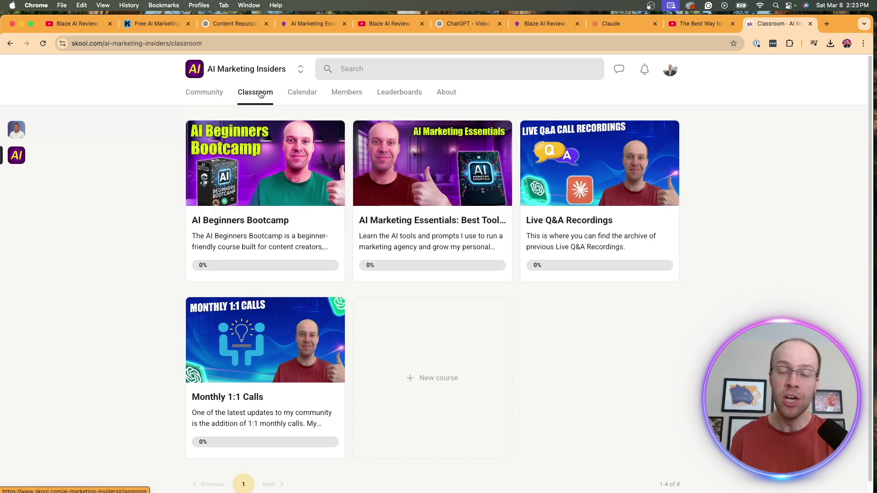
pyautogui.click(308, 95)
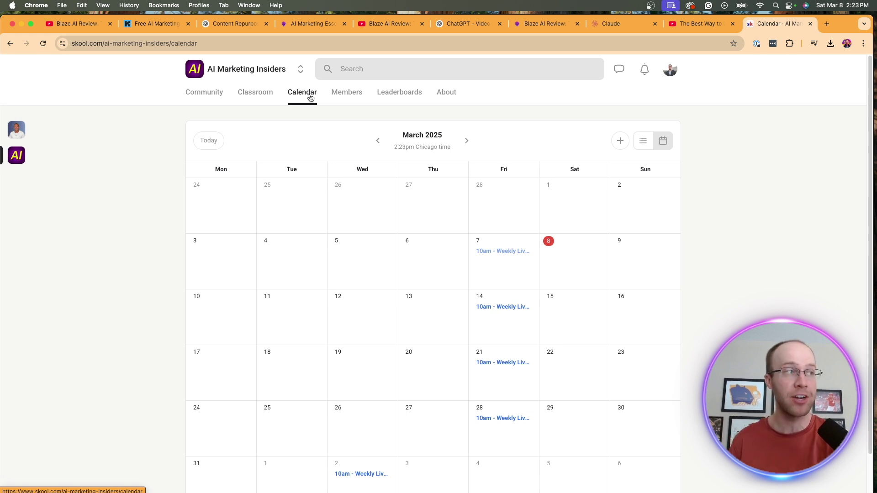
pyautogui.click(270, 92)
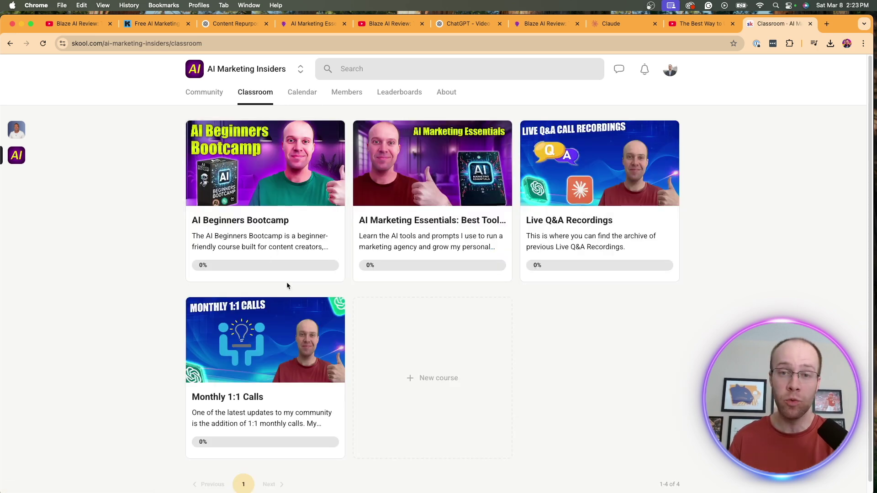
pyautogui.click(195, 95)
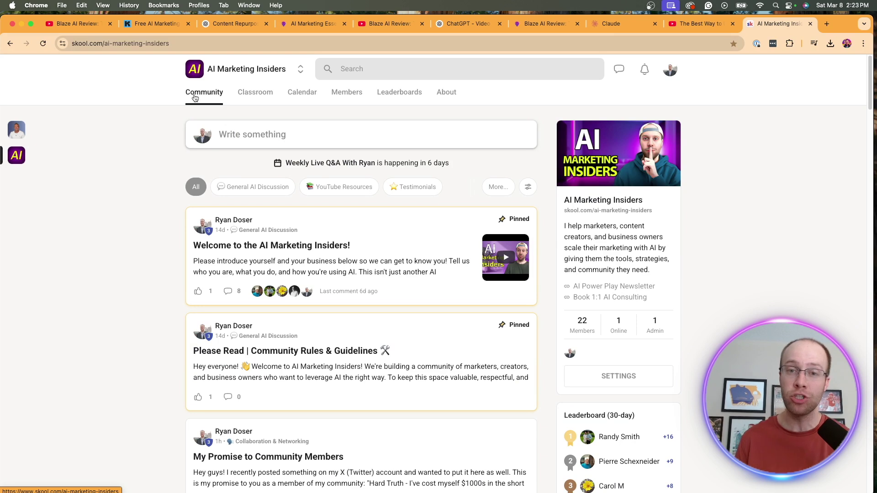